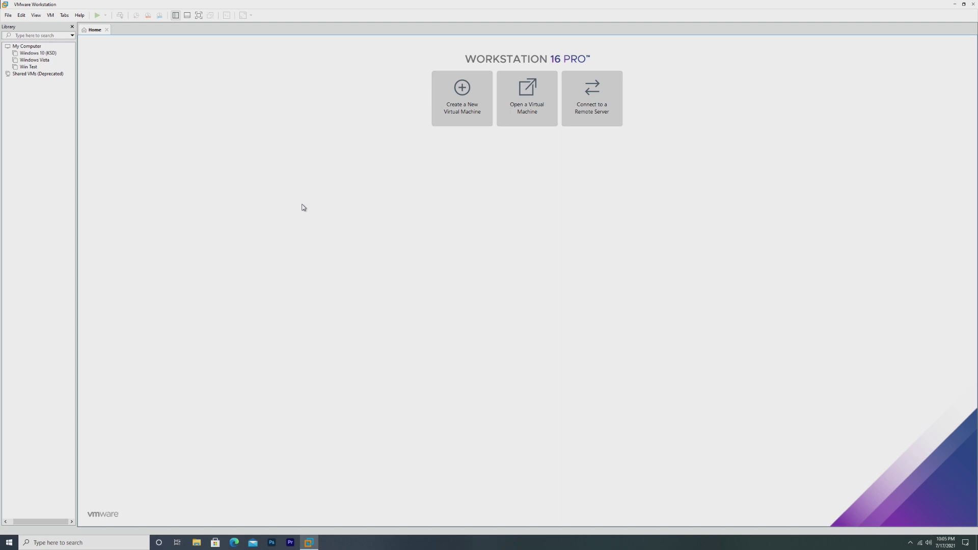
# - Launch the New Virtual Machine Wizard from the Home tab
pyautogui.click(448, 121)
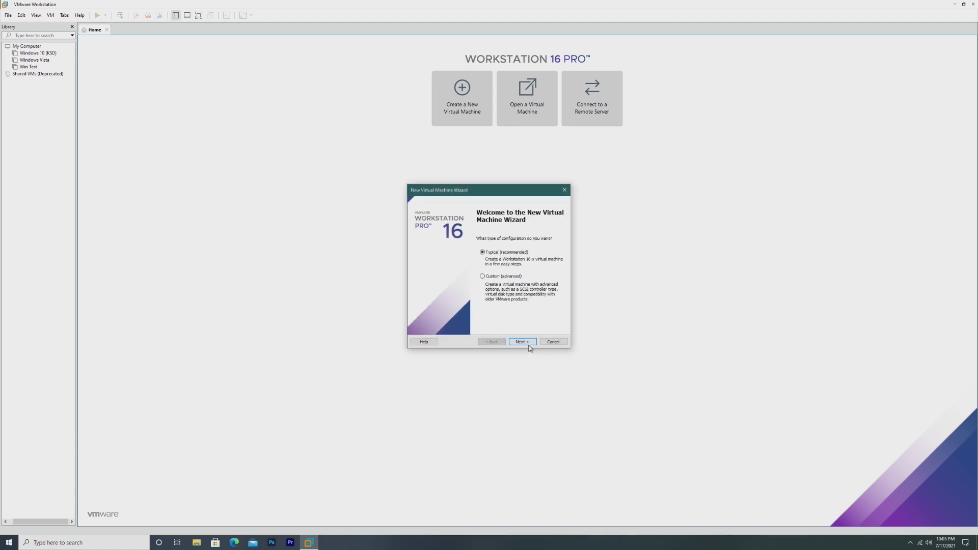
# - Choose Typical setup, install the OS later, select Windows XP Home Edition, and name it Windows 11_XP
pyautogui.click(523, 342)
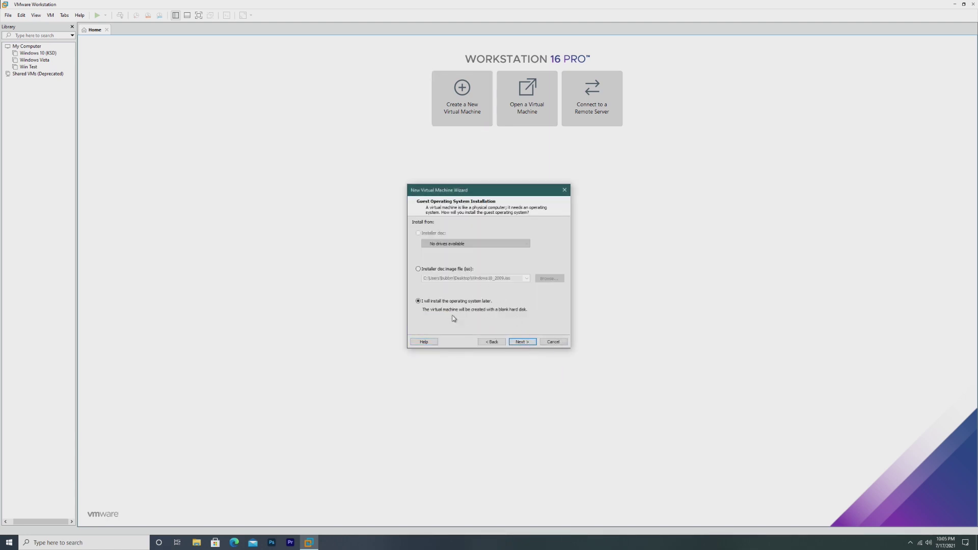
pyautogui.click(531, 341)
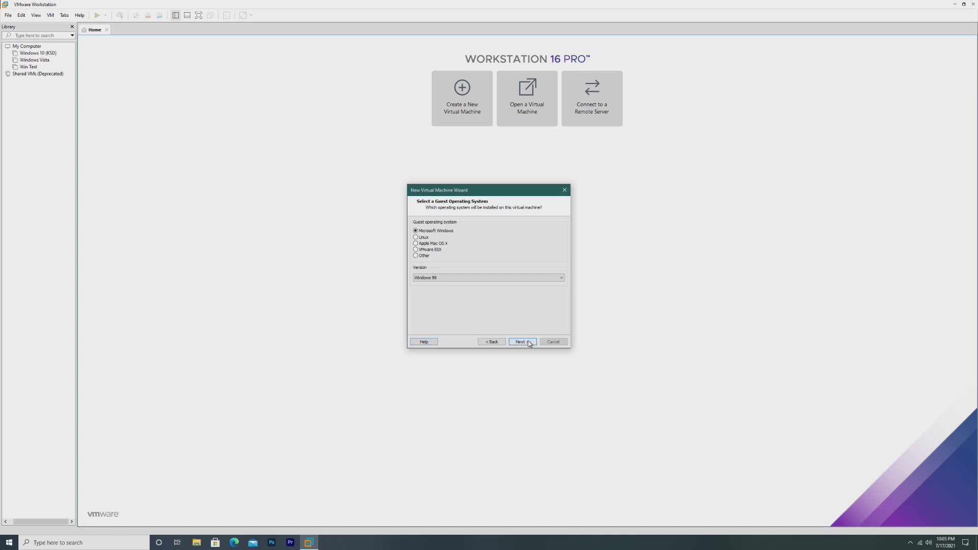
pyautogui.click(452, 279)
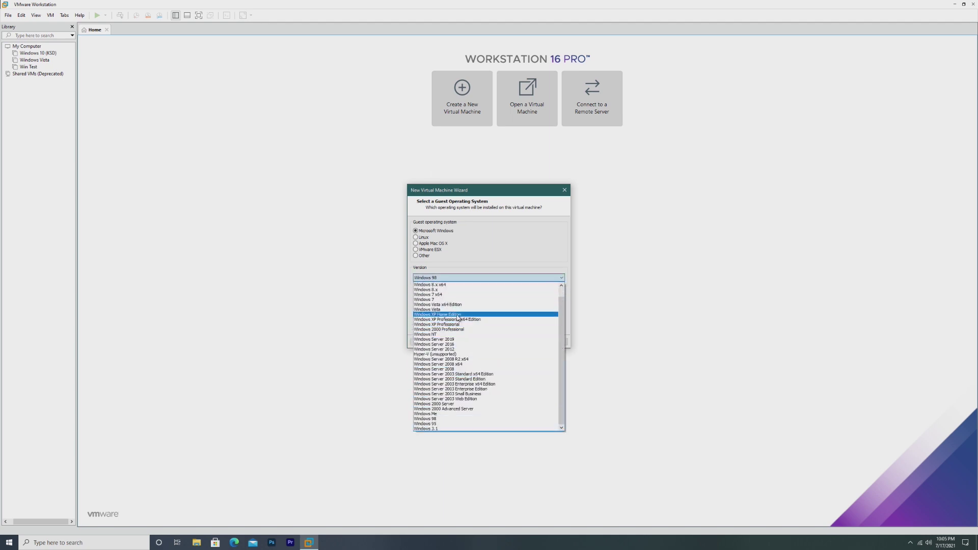
pyautogui.click(458, 315)
pyautogui.click(523, 342)
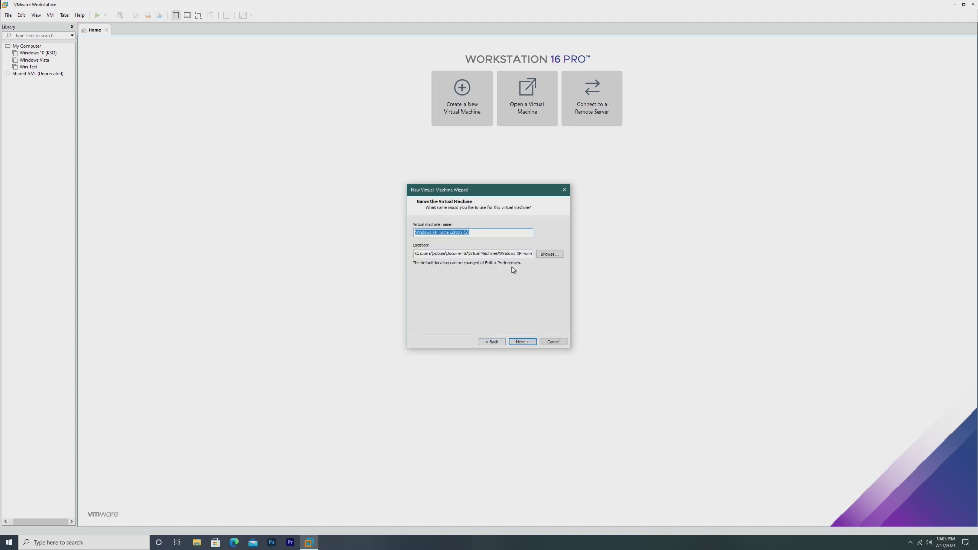
pyautogui.write('Windows 11_XP')
pyautogui.click(522, 342)
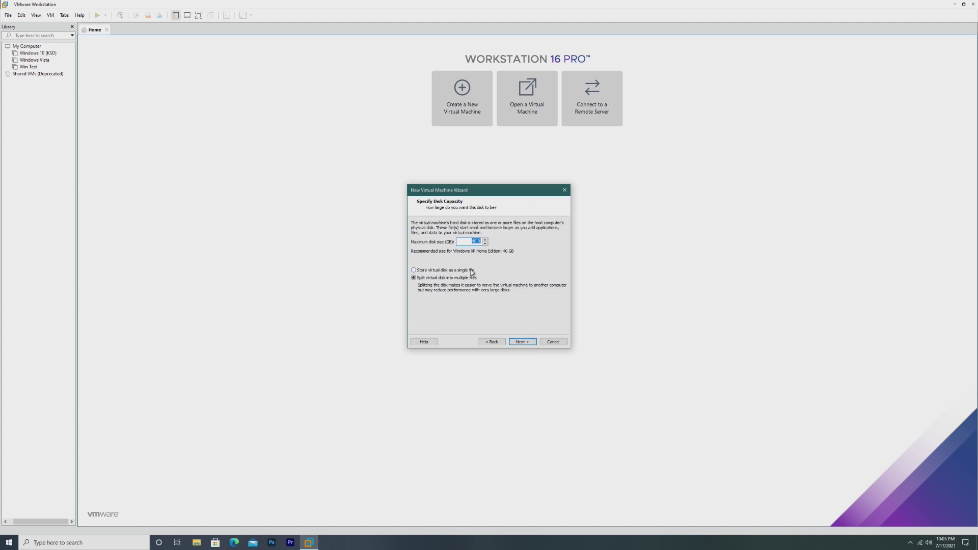
# - Set a 100 GB disk, raise memory to 4096 MB, and finish the wizard
pyautogui.write('100')
pyautogui.press('Return')
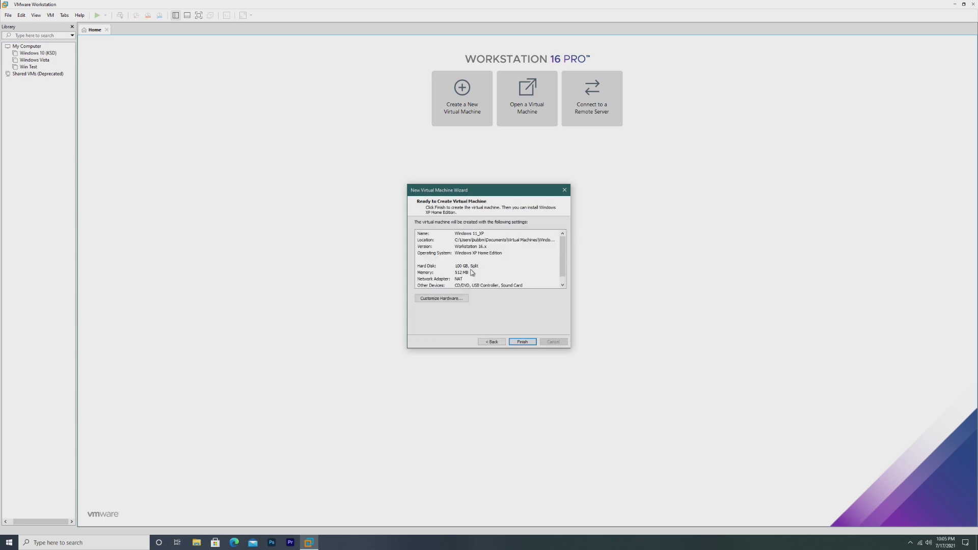
pyautogui.click(457, 299)
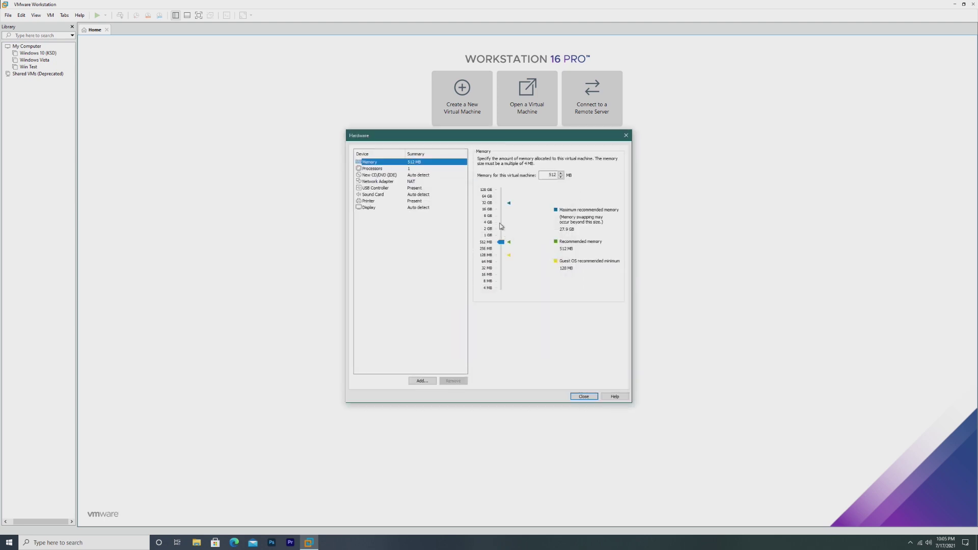
pyautogui.moveTo(501, 242); pyautogui.dragTo(501, 226)
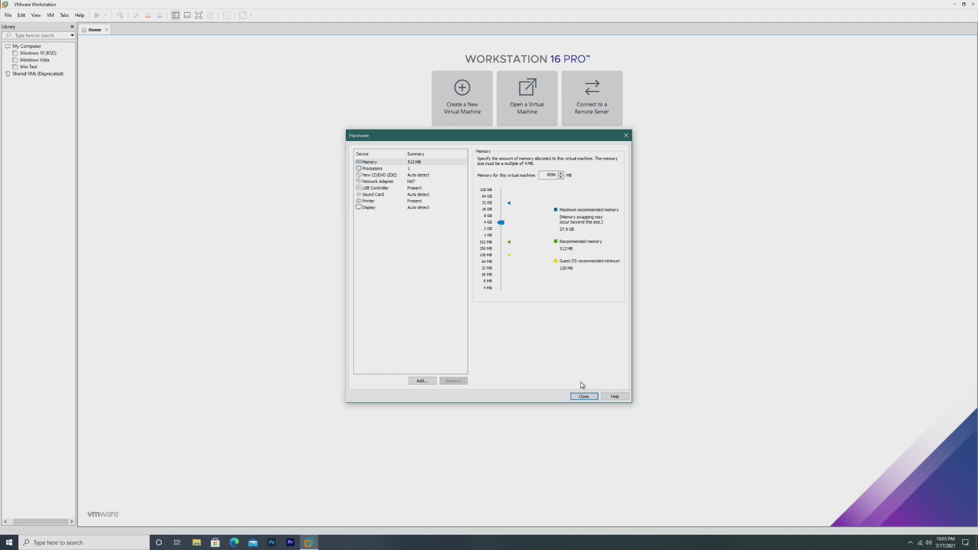
pyautogui.click(584, 397)
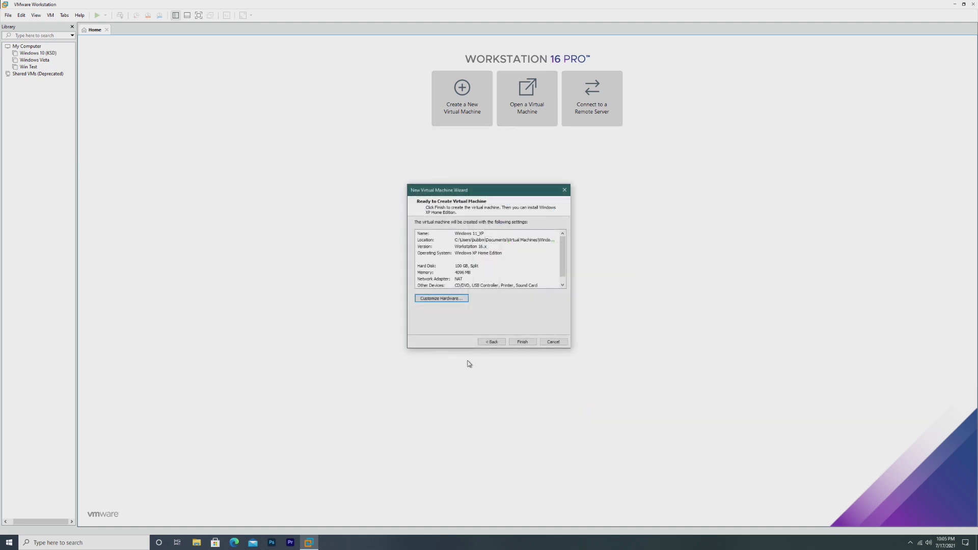
pyautogui.click(522, 342)
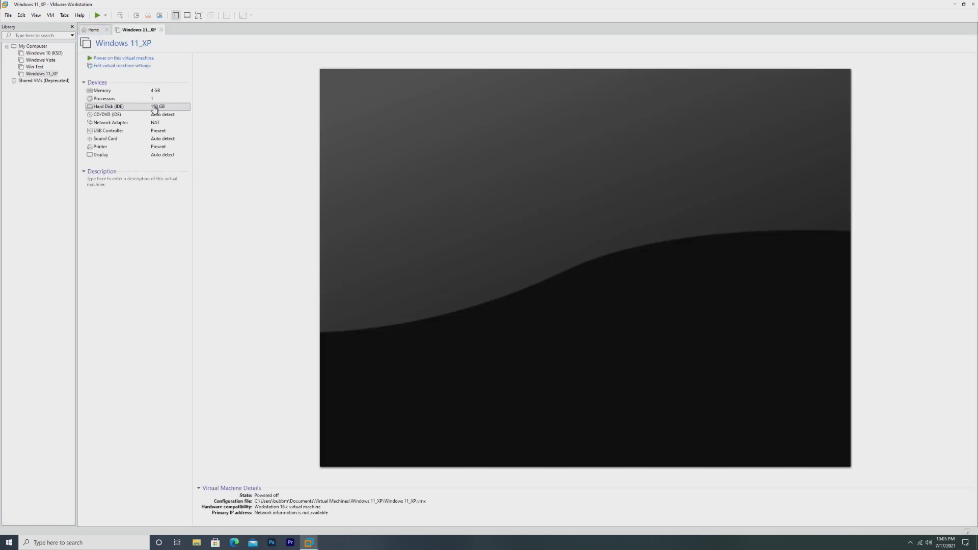
# - Remove the 100 GB hard disk, add a new 20 GB disk, and save the settings
pyautogui.doubleClick(154, 107)
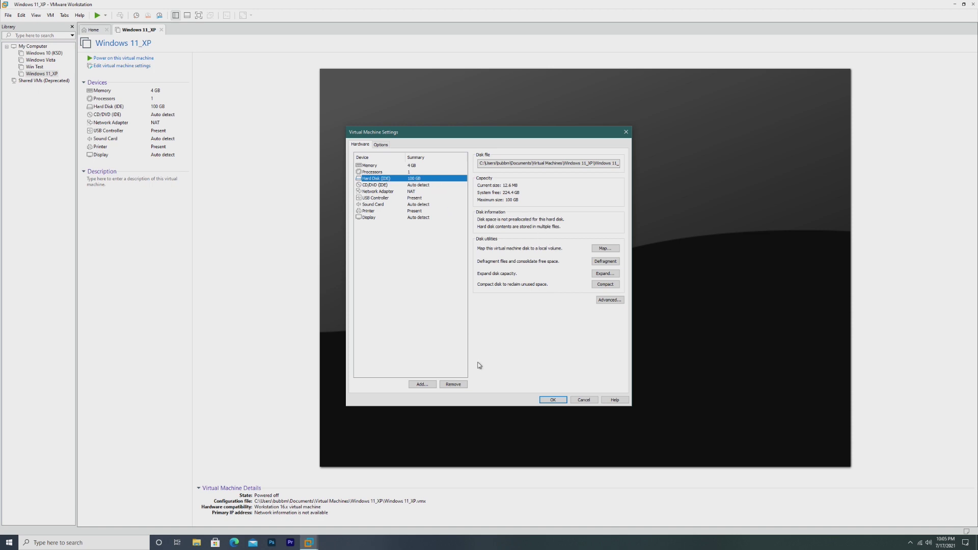
pyautogui.click(457, 385)
pyautogui.click(421, 384)
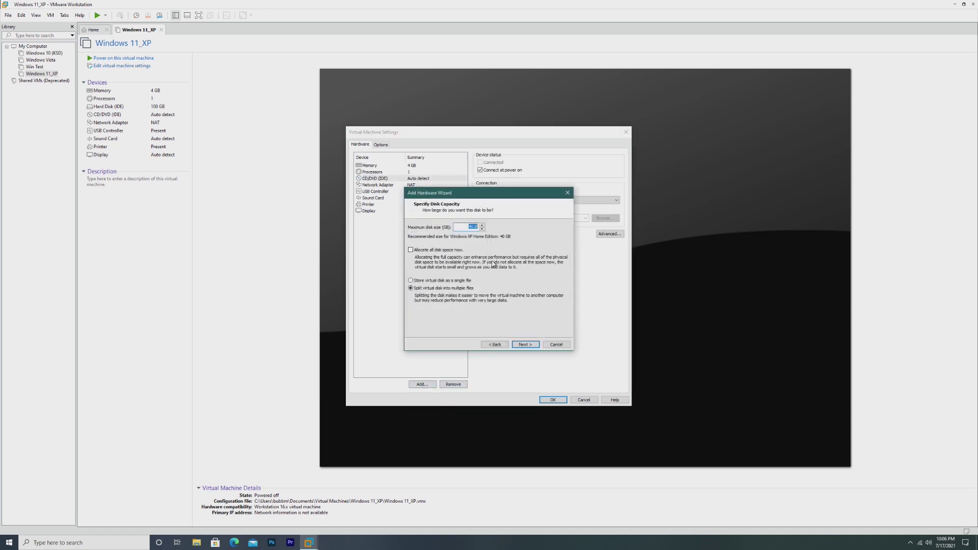
pyautogui.write('20')
pyautogui.press('Return')
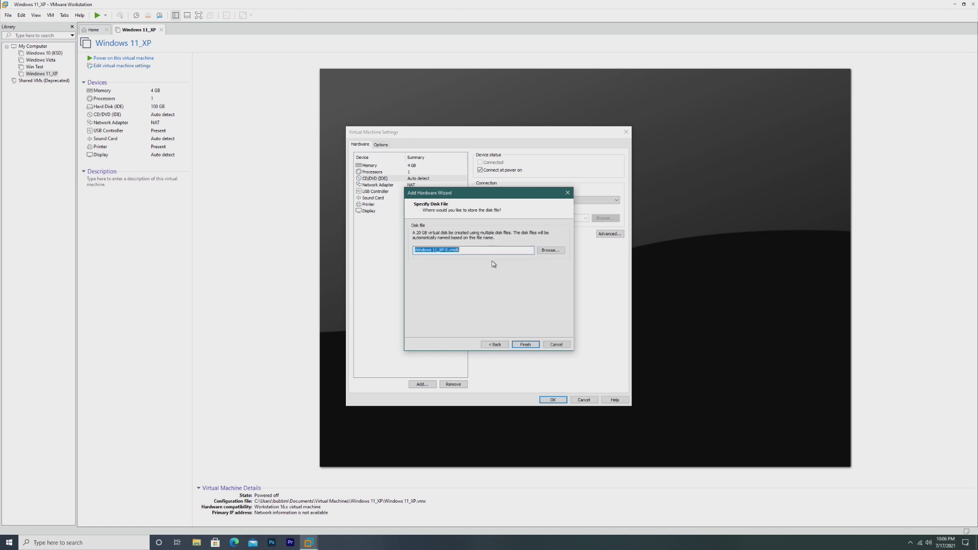
pyautogui.click(524, 346)
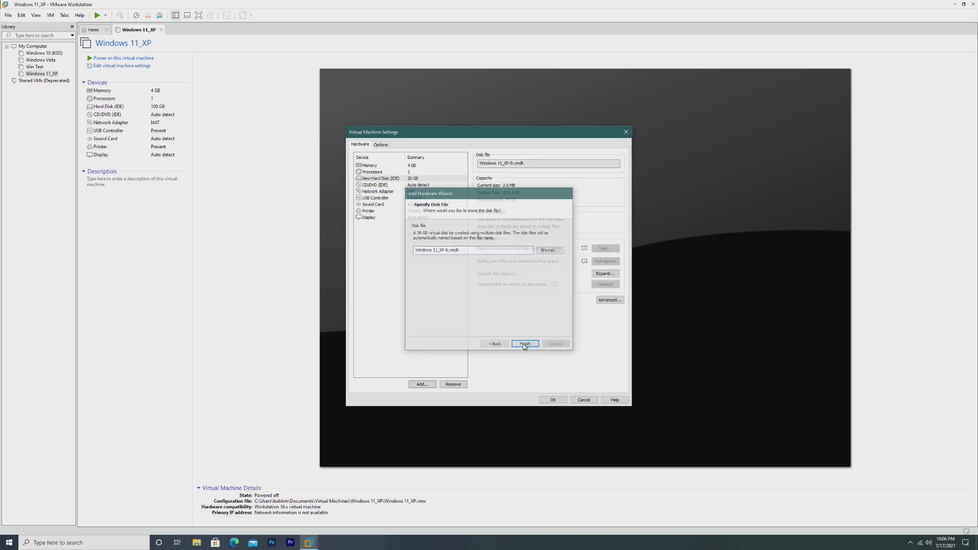
pyautogui.click(553, 400)
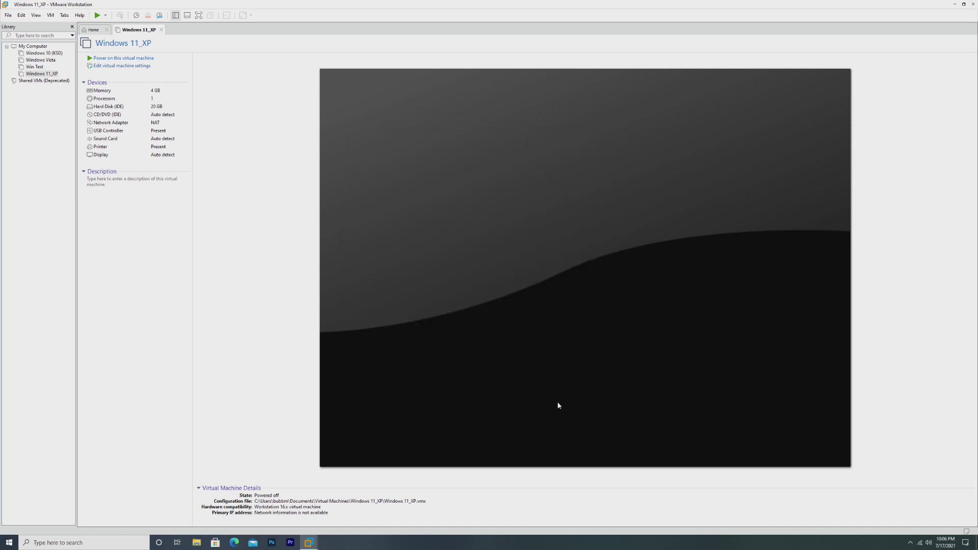
pyautogui.doubleClick(146, 115)
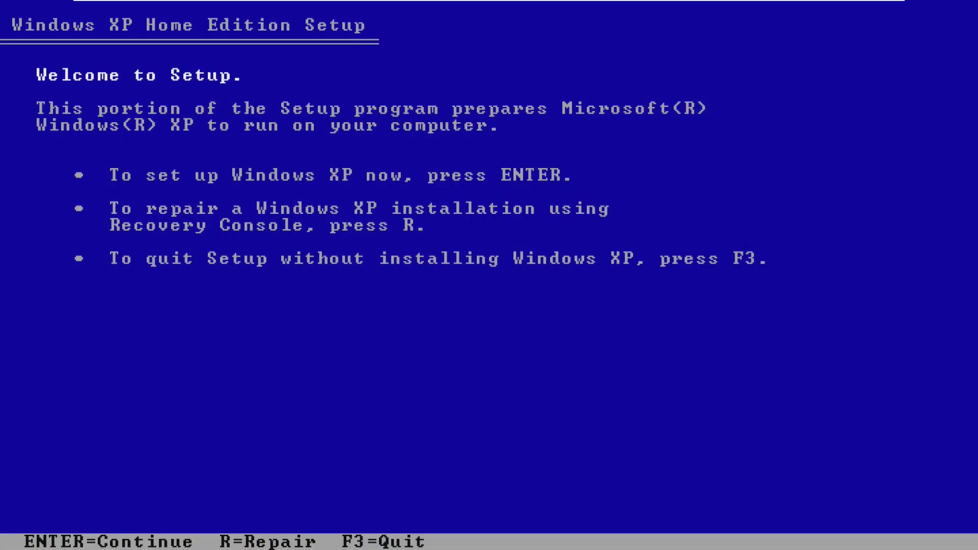
# - Accept the XP licence with F8, create the partition, and format it as NTFS
pyautogui.press('Return')
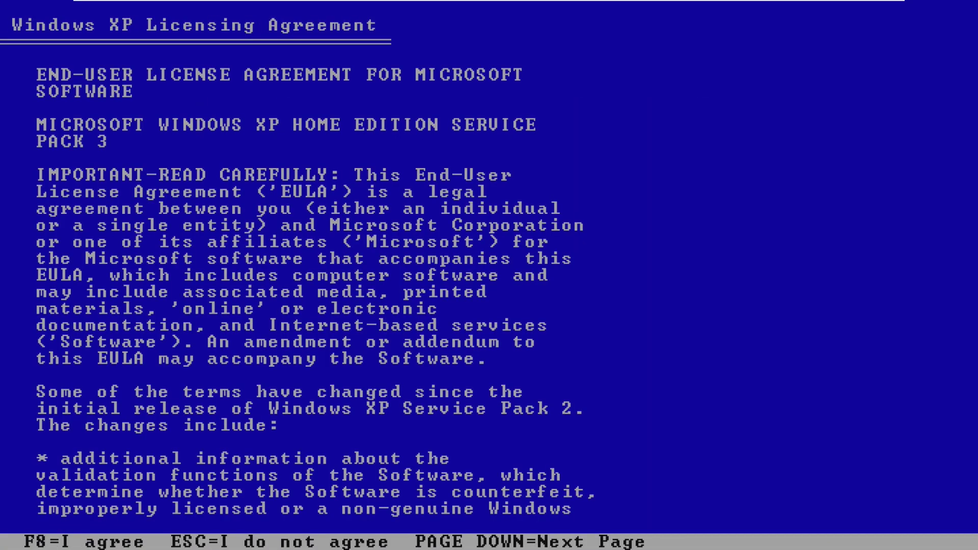
pyautogui.press('F8')
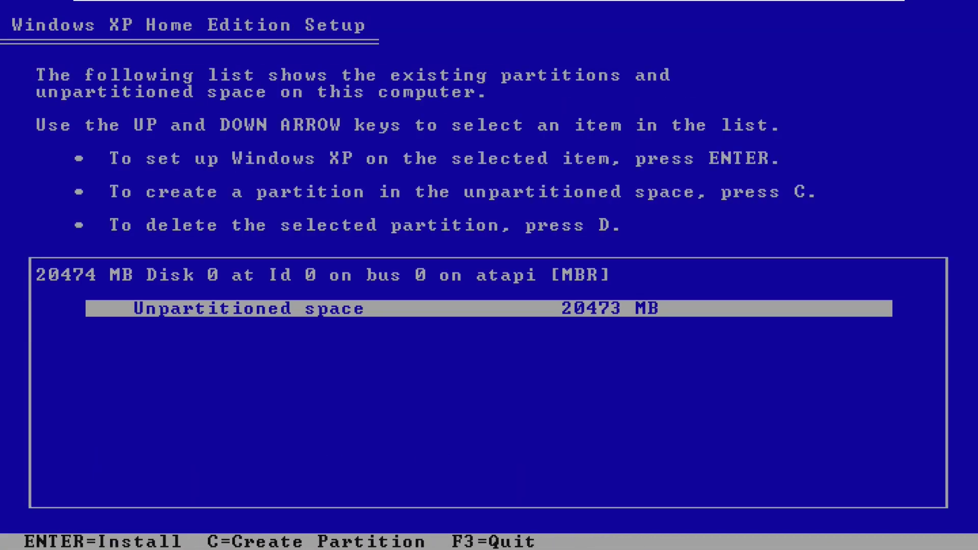
pyautogui.press('Return')
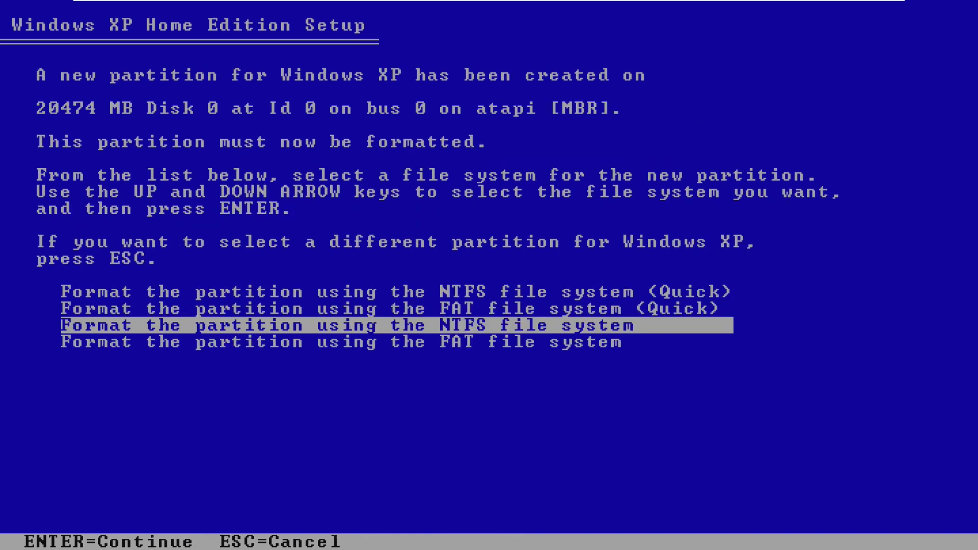
pyautogui.press('Return')
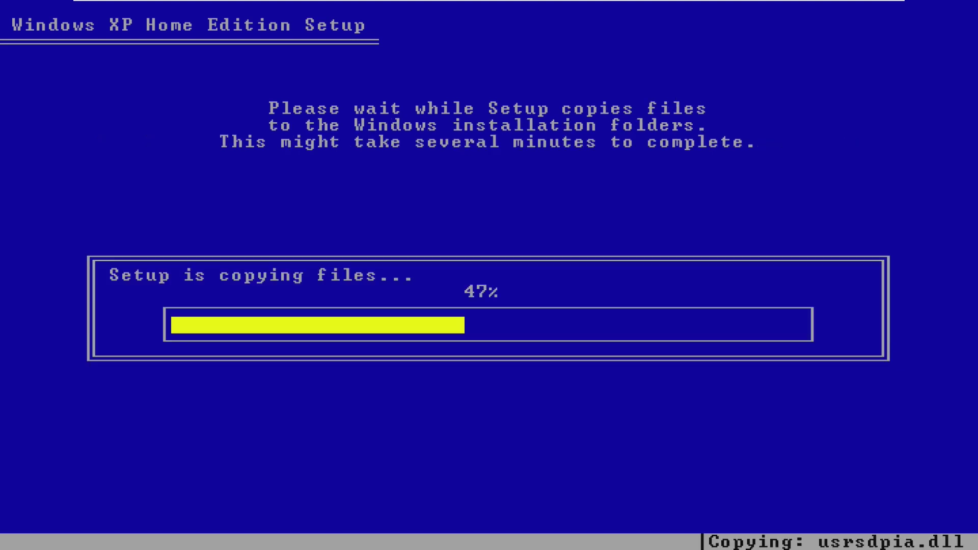
pyautogui.hotkey('ctrl', 'alt')
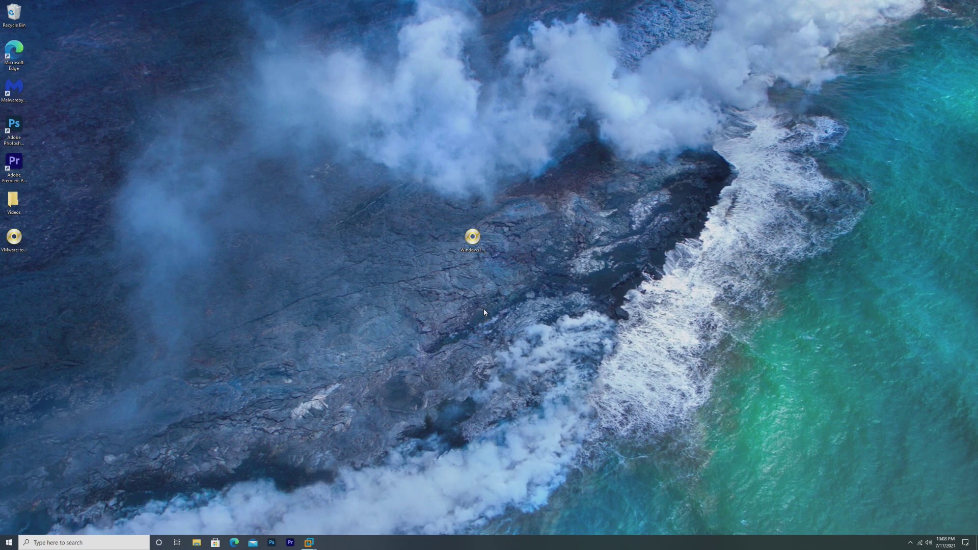
# - Bring up Edge on the uupdump.net home page
pyautogui.click(472, 238)
pyautogui.click(234, 543)
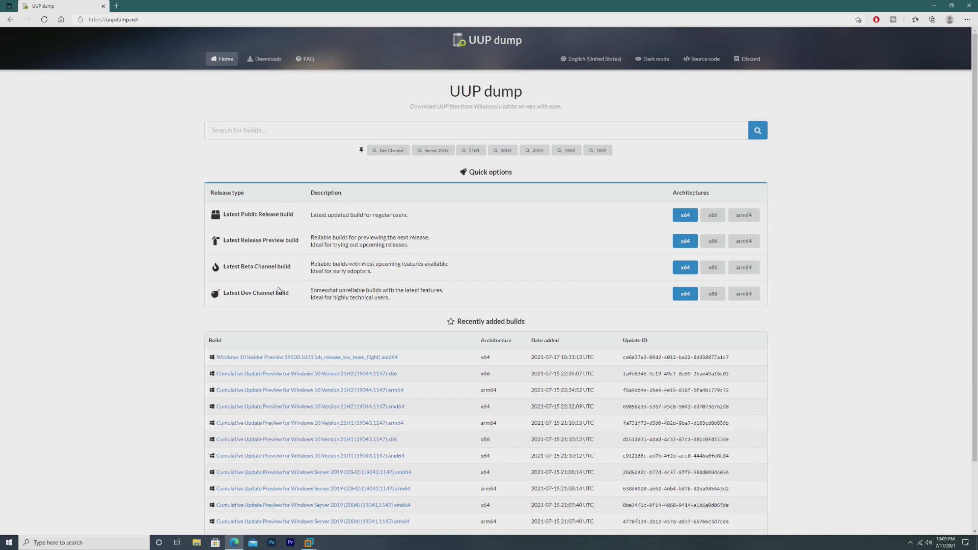
# - Pick the latest Dev Channel x64 Windows 11 build in English (United States), unchecking Home, Home N and Pro N
pyautogui.click(685, 295)
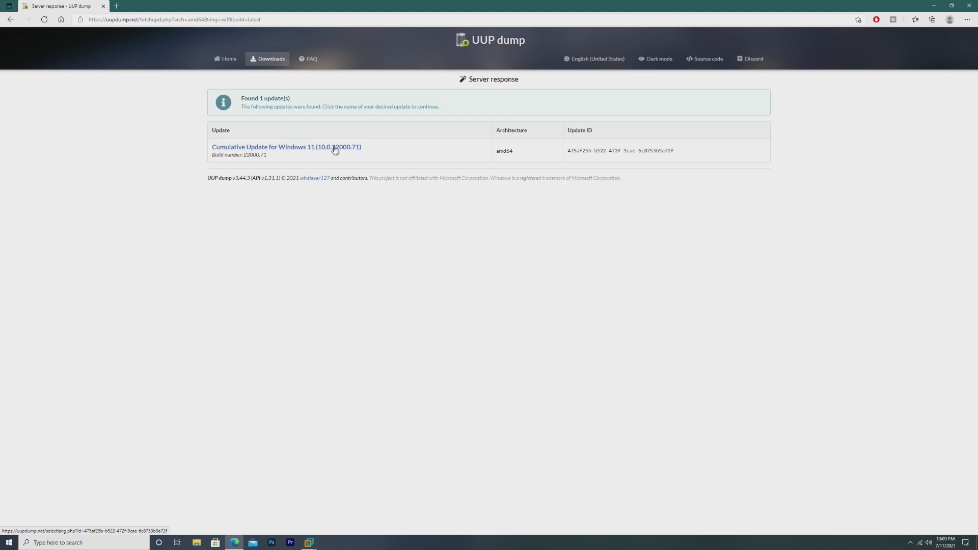
pyautogui.click(335, 148)
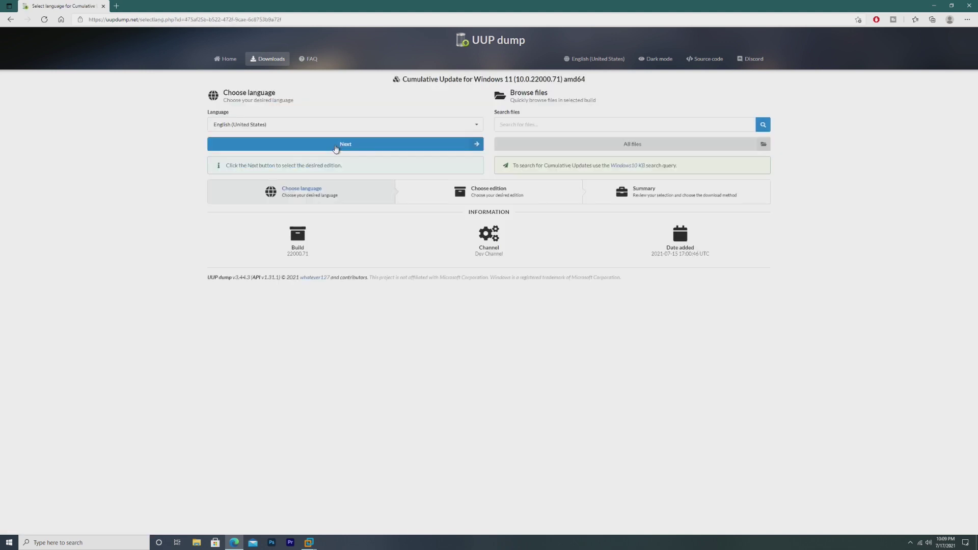
pyautogui.click(333, 148)
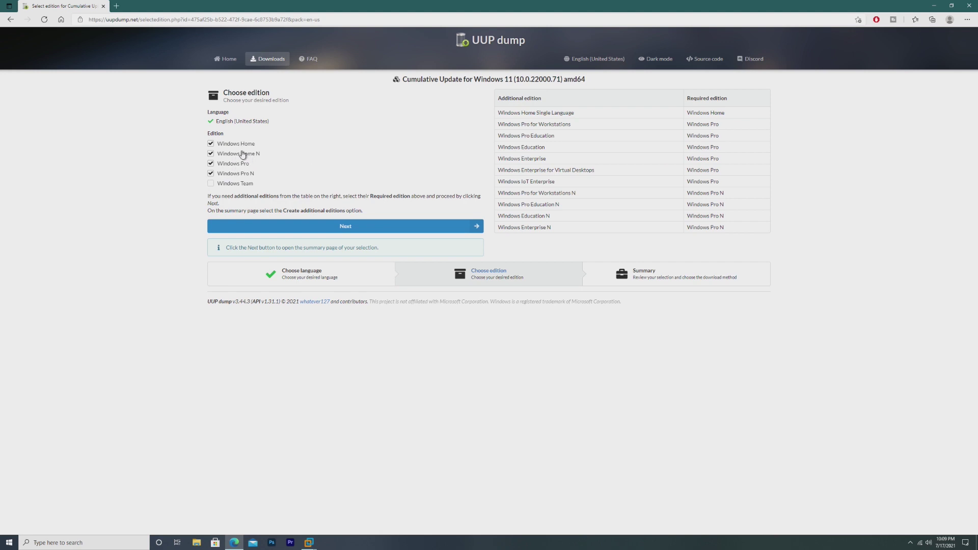
pyautogui.click(242, 145)
pyautogui.click(243, 154)
pyautogui.click(237, 174)
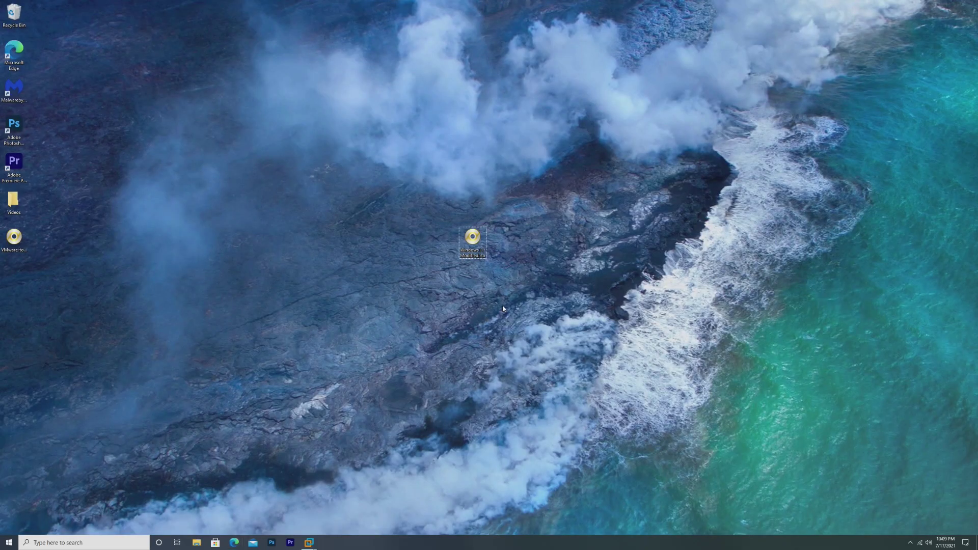
pyautogui.moveTo(309, 543)
pyautogui.click(359, 482)
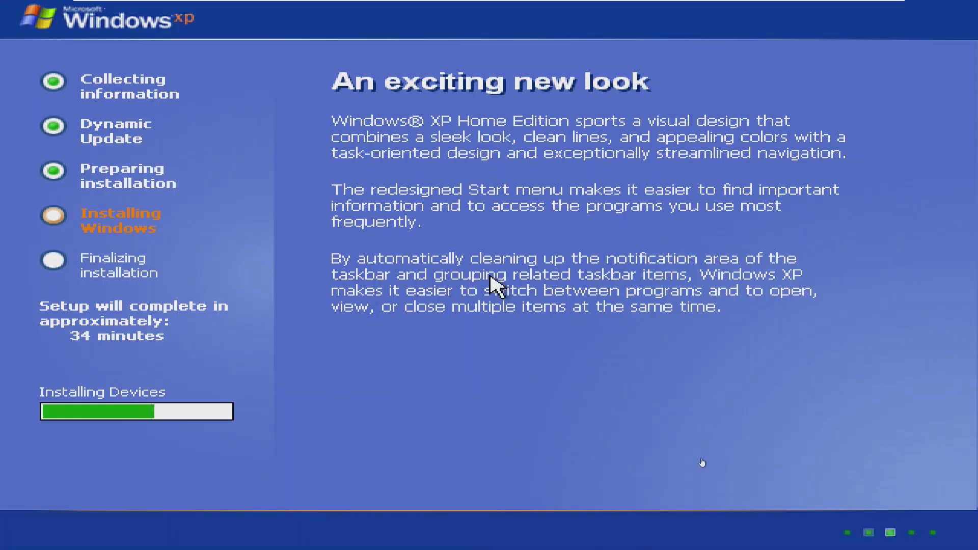
pyautogui.click(882, 5)
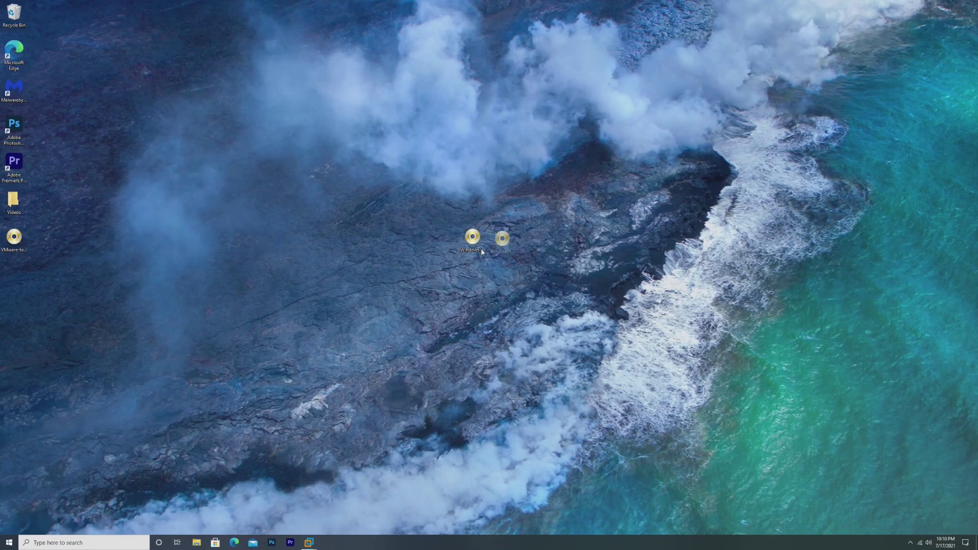
# - Open the Windows 11 build ISO and Windows10_2009.iso in PowerISO
pyautogui.click(196, 542)
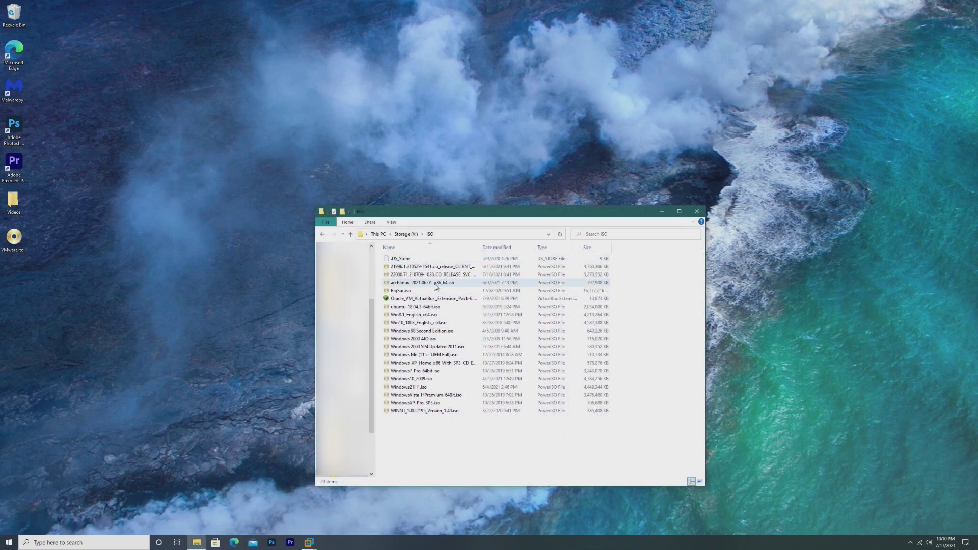
pyautogui.click(427, 275)
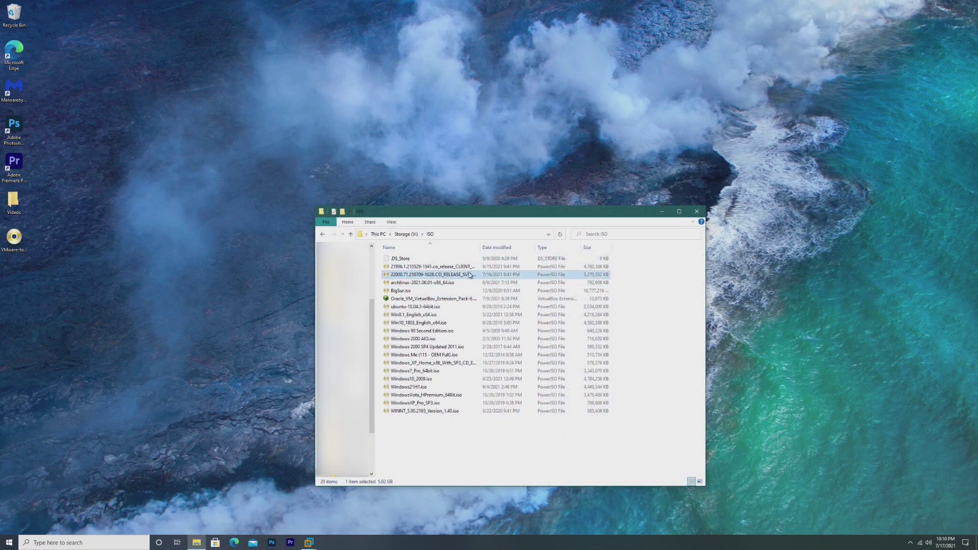
pyautogui.rightClick(426, 277)
pyautogui.moveTo(459, 408)
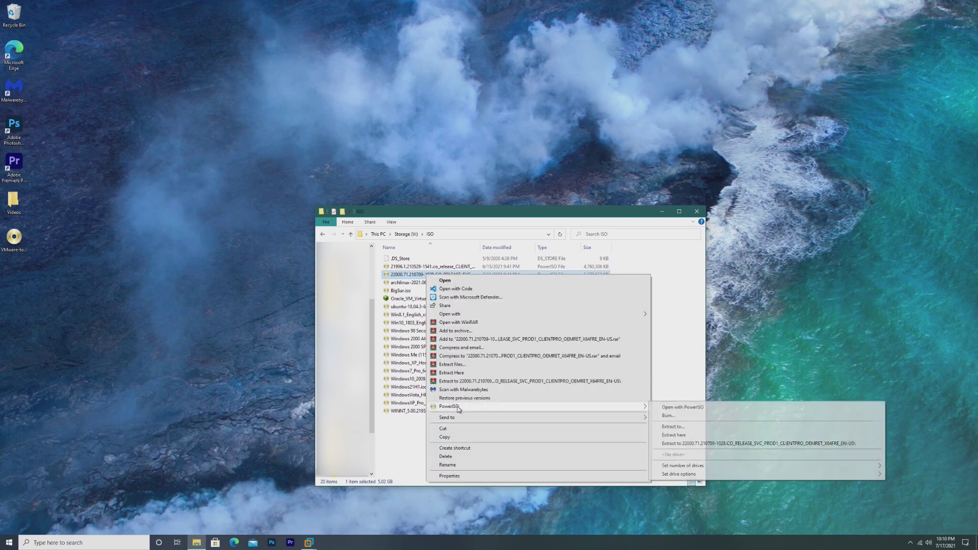
pyautogui.click(677, 408)
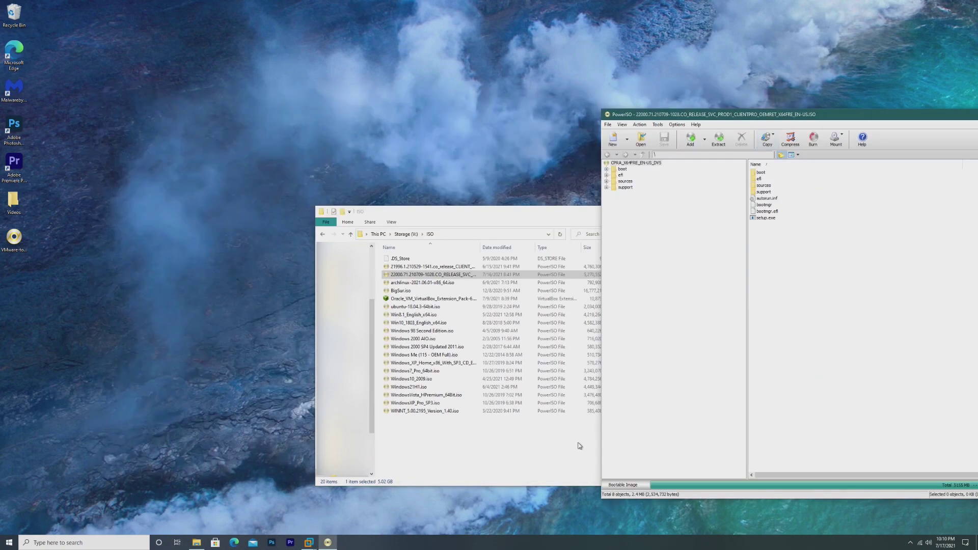
pyautogui.click(579, 446)
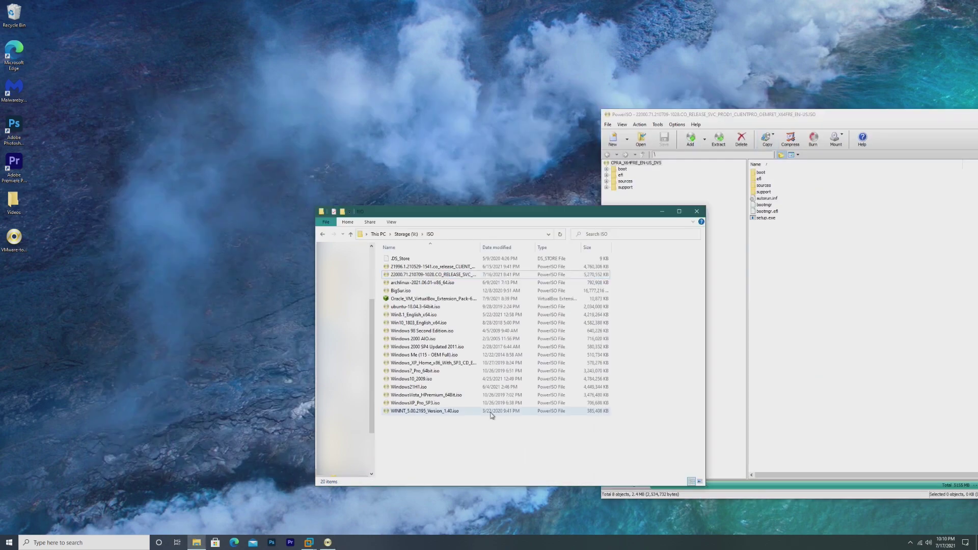
pyautogui.rightClick(482, 378)
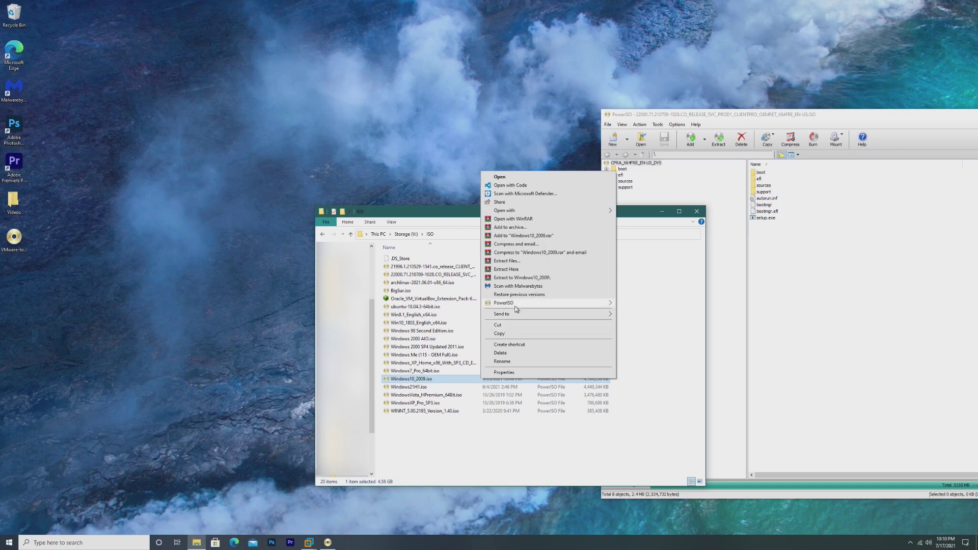
pyautogui.moveTo(535, 303)
pyautogui.click(643, 305)
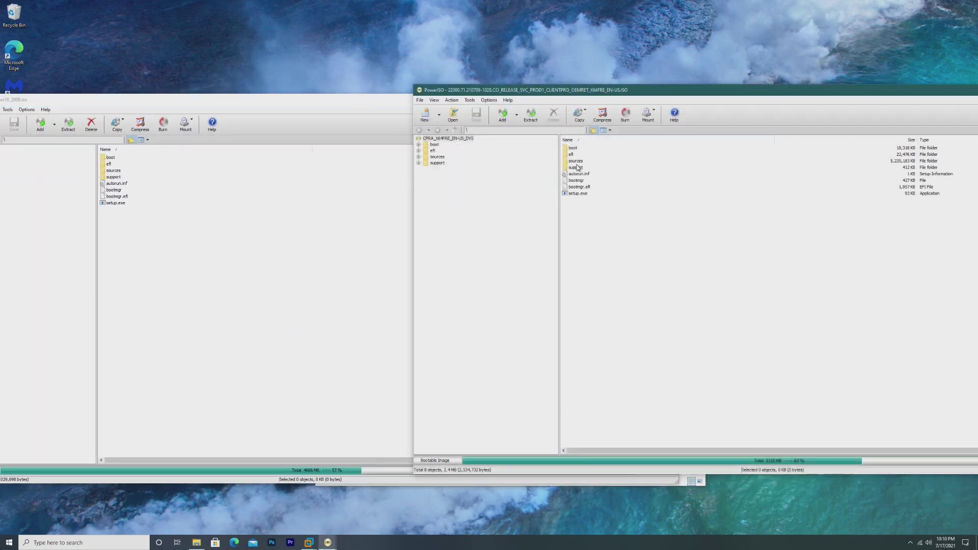
# - Copy install.wim from the Windows 11 image's sources folder to the clipboard
pyautogui.doubleClick(576, 161)
pyautogui.scroll(-20, 646, 286)
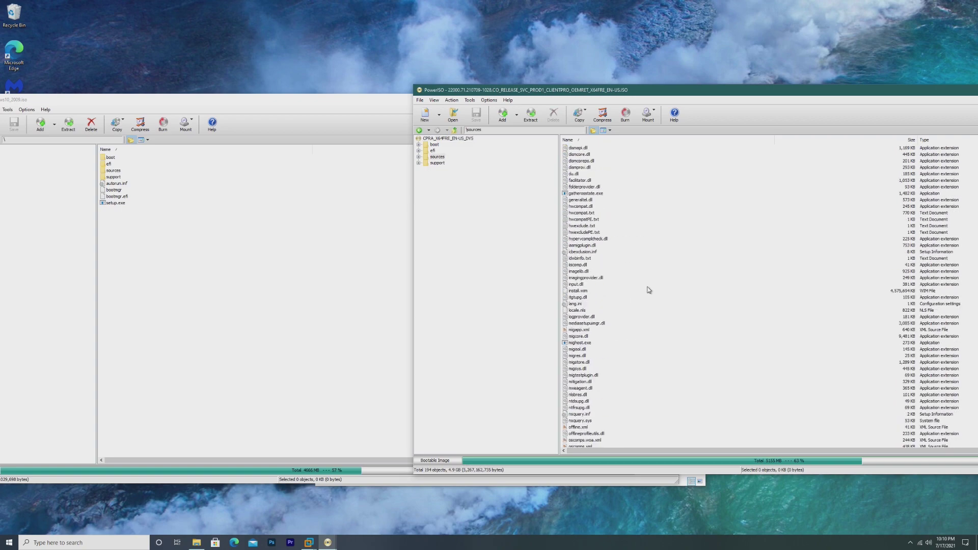
pyautogui.scroll(9, 649, 290)
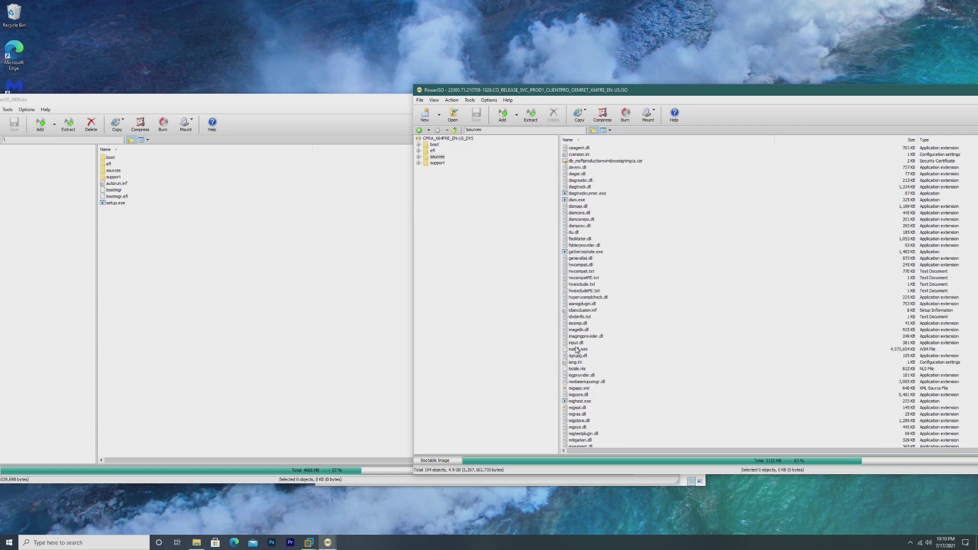
pyautogui.click(585, 350)
pyautogui.rightClick(581, 350)
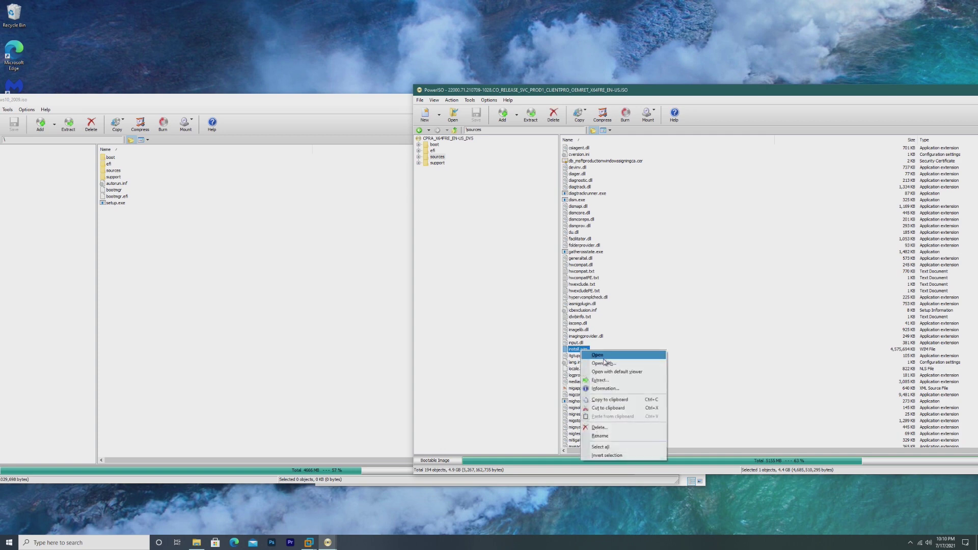
pyautogui.click(610, 400)
# - Move the Windows10_2009.iso window up and open its sources folder
pyautogui.click(210, 256)
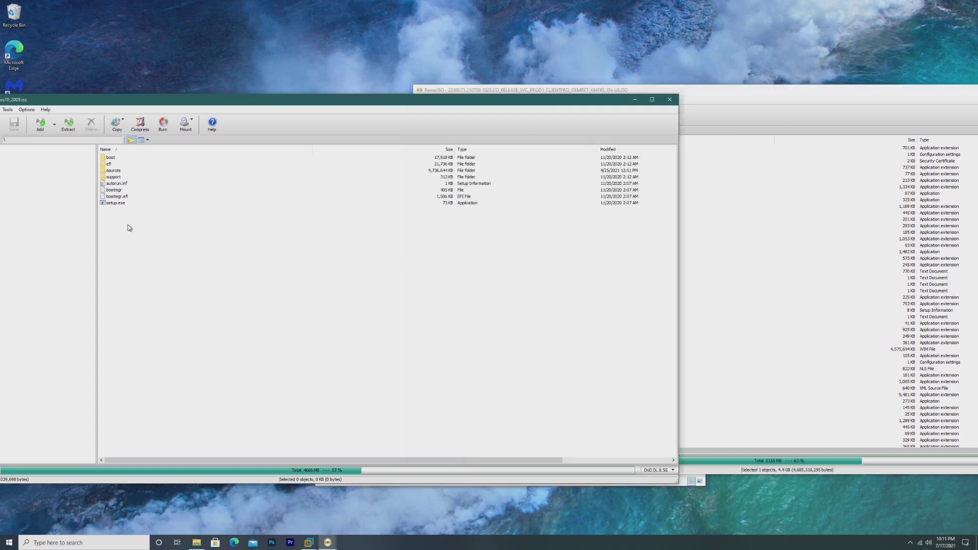
pyautogui.moveTo(146, 106); pyautogui.dragTo(200, 71)
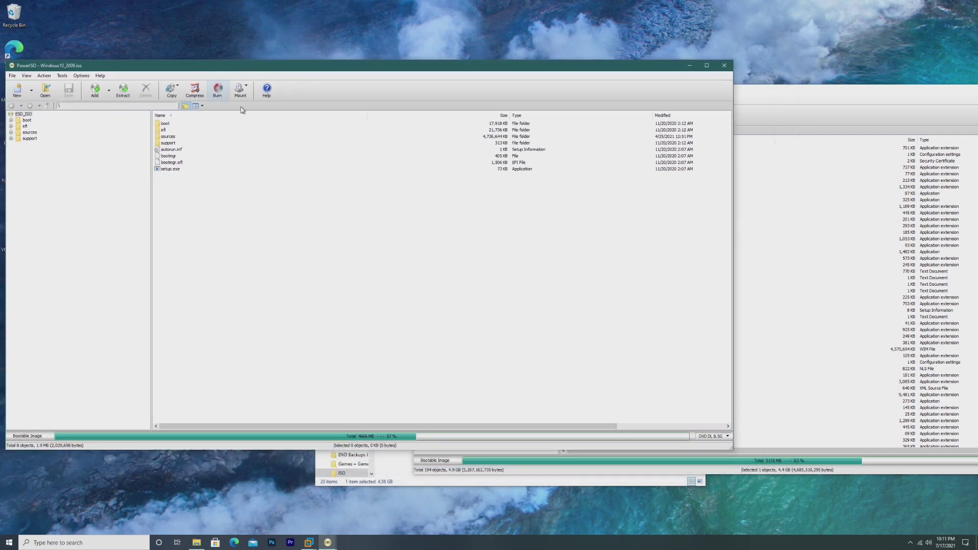
pyautogui.doubleClick(173, 143)
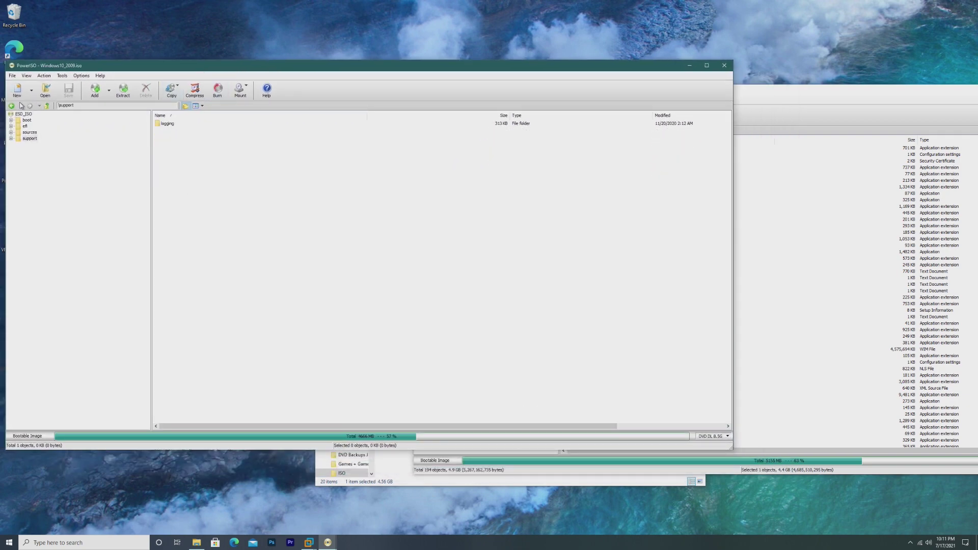
pyautogui.click(11, 105)
pyautogui.doubleClick(171, 136)
pyautogui.scroll(-10, 214, 224)
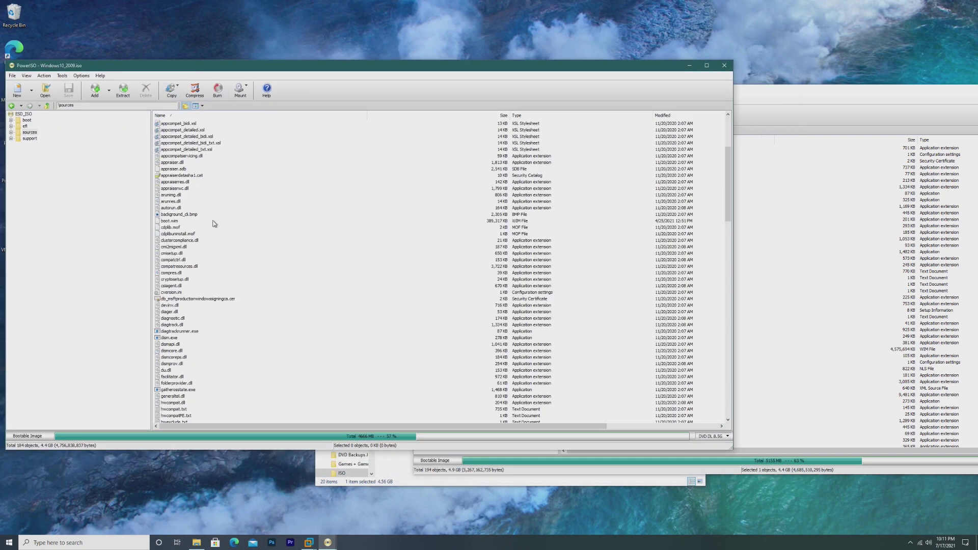
pyautogui.scroll(-2, 176, 357)
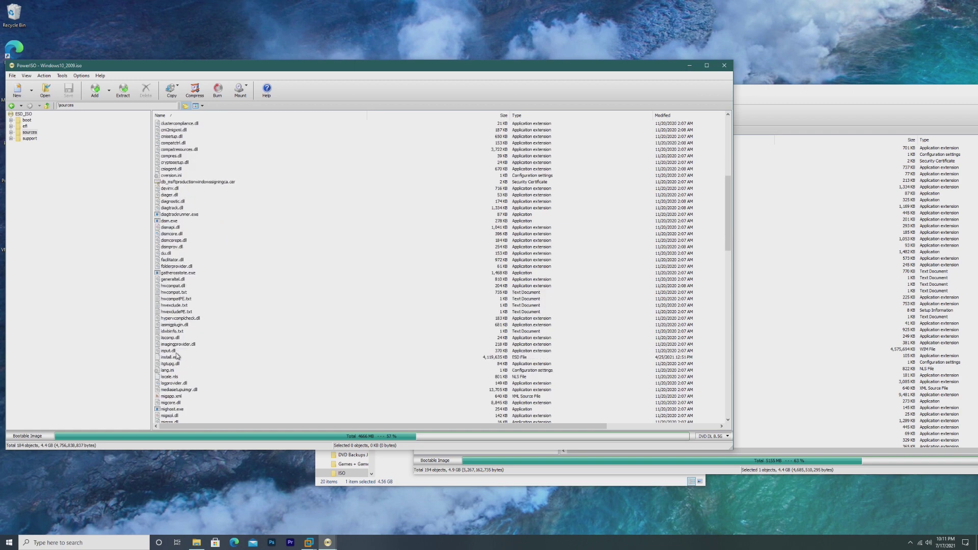
# - Delete install.esd, bring in install.wim, and let its extraction continue
pyautogui.rightClick(168, 358)
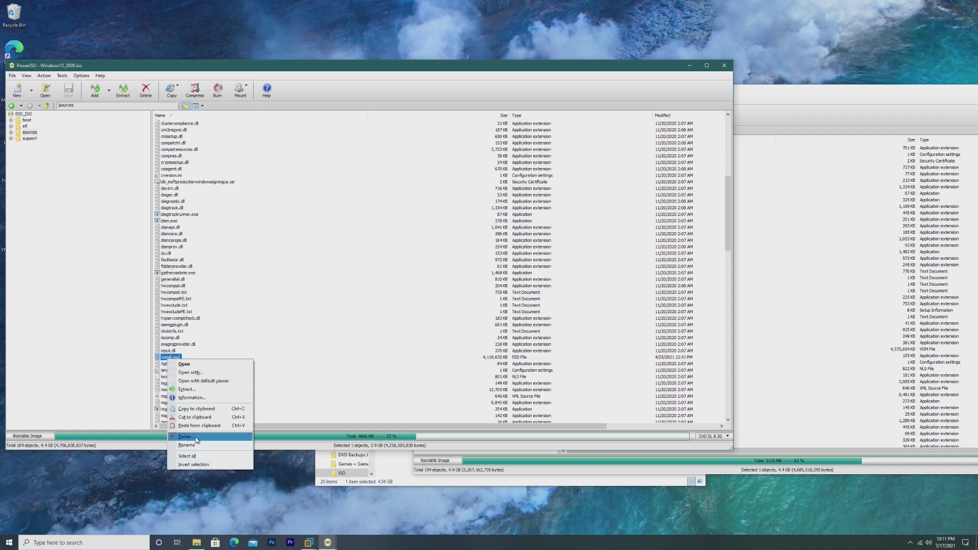
pyautogui.click(224, 438)
pyautogui.click(376, 275)
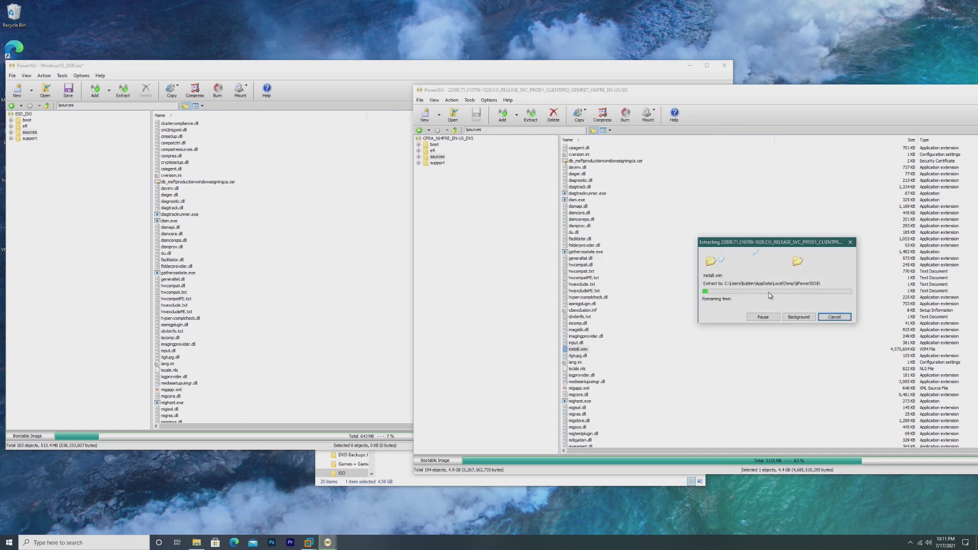
pyautogui.click(161, 126)
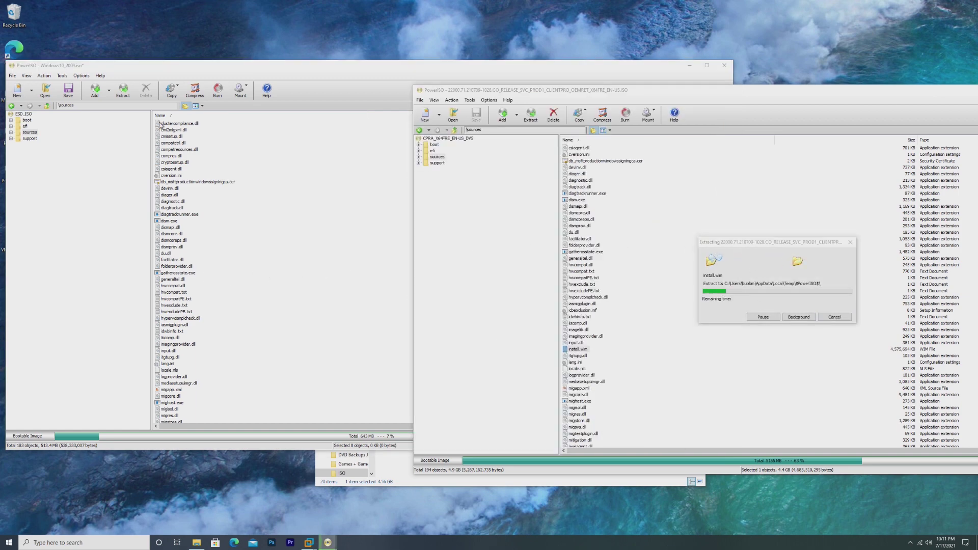
pyautogui.click(839, 318)
pyautogui.click(781, 302)
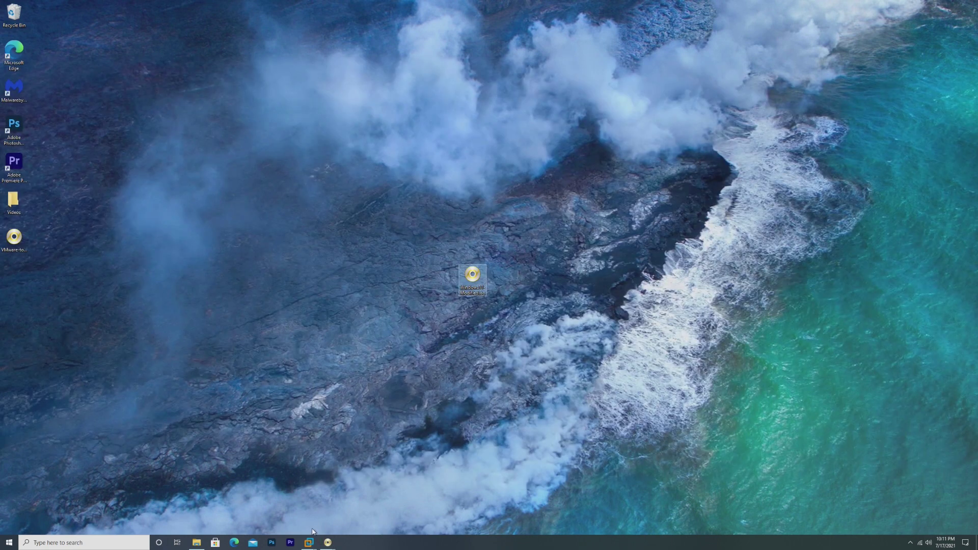
# - Close the Windows 11 ISO in PowerISO and drag the Windows11 Modified.iso icon lower
pyautogui.click(327, 542)
pyautogui.moveTo(899, 93); pyautogui.dragTo(876, 93)
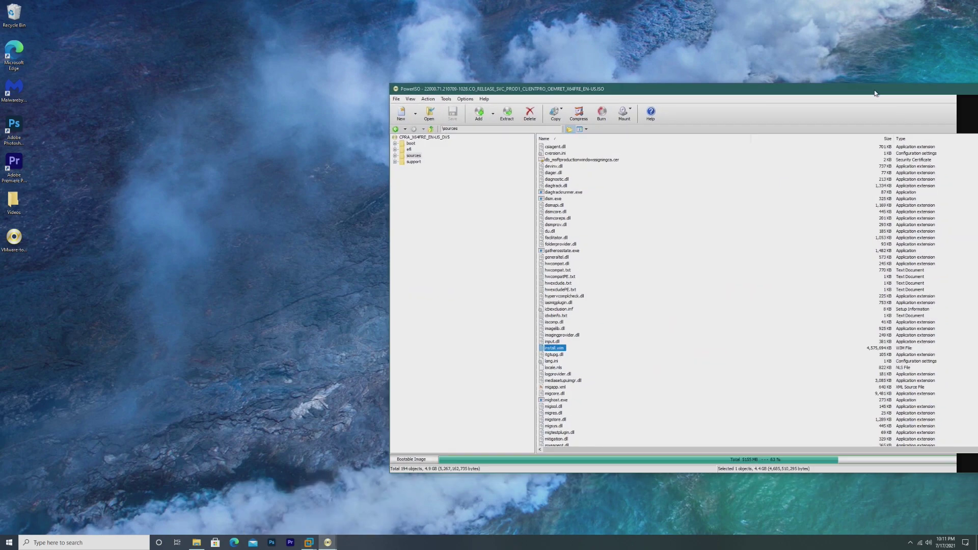
pyautogui.click(921, 83)
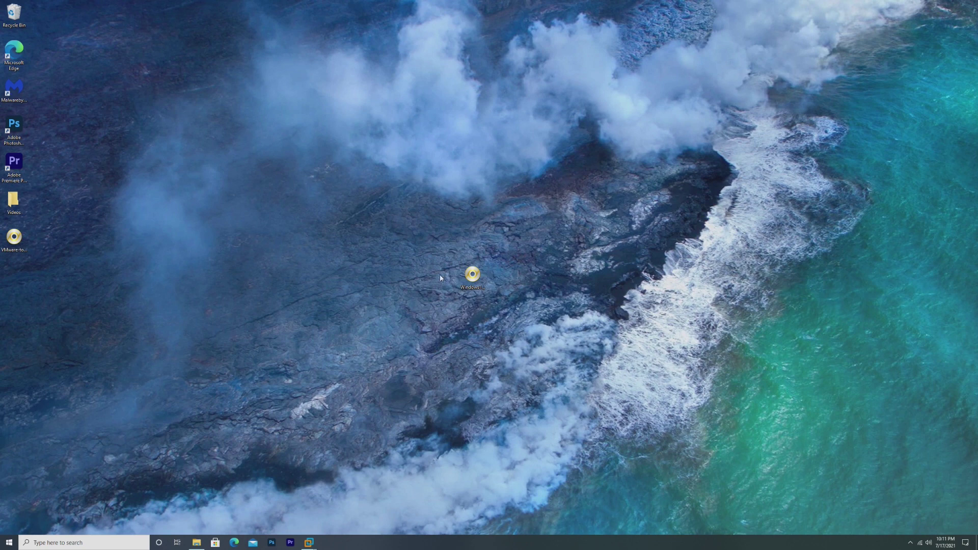
pyautogui.moveTo(472, 275); pyautogui.dragTo(472, 312)
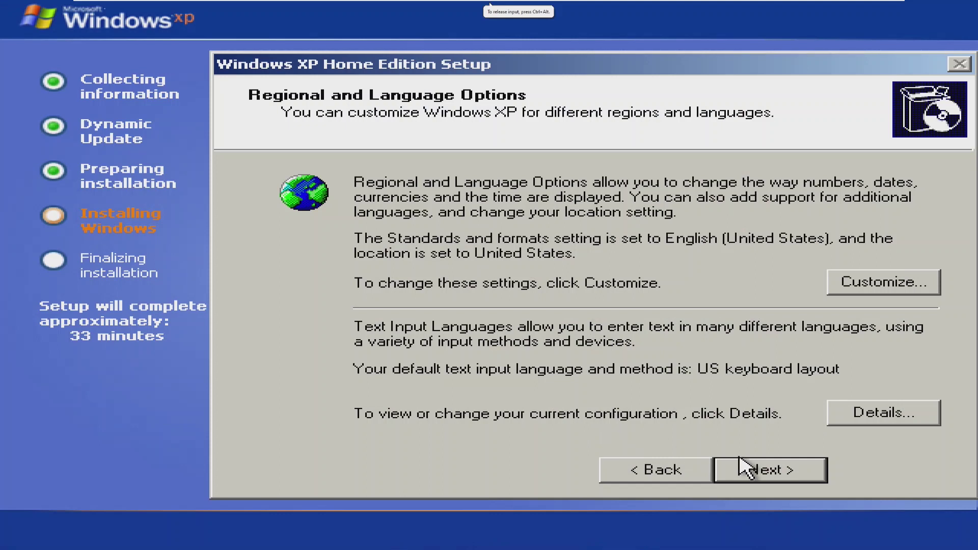
# - Advance XP setup through regional options, user name, product key, computer name and date/time
pyautogui.click(746, 466)
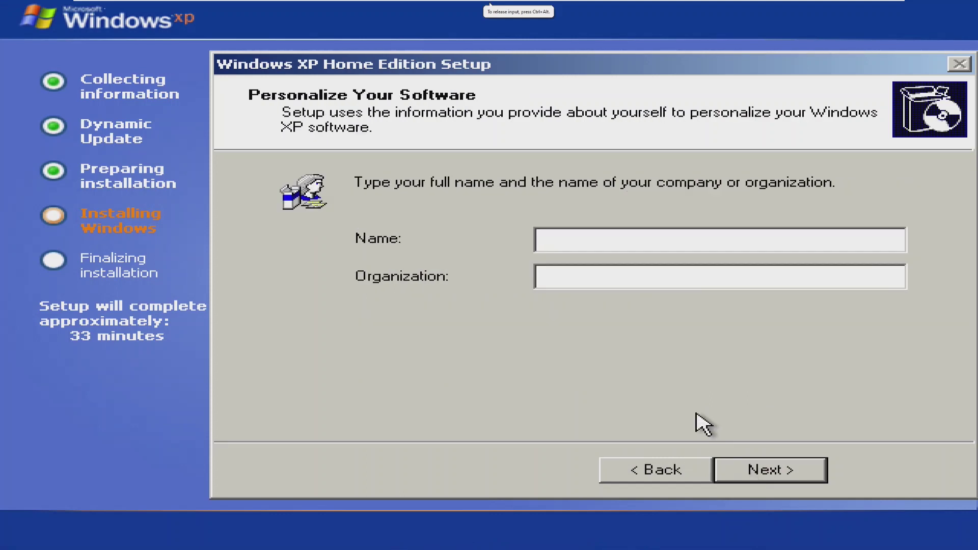
pyautogui.write('Win')
pyautogui.press('Return')
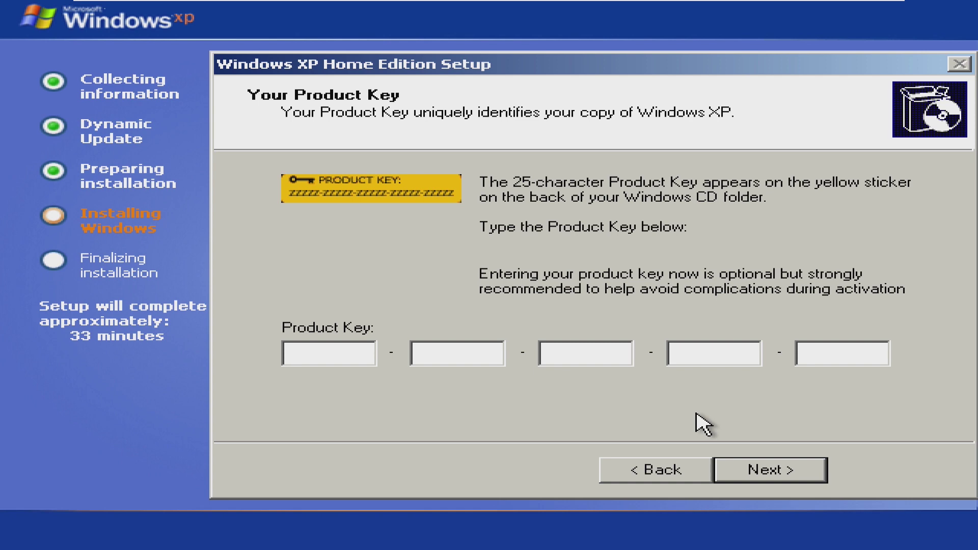
pyautogui.click(775, 484)
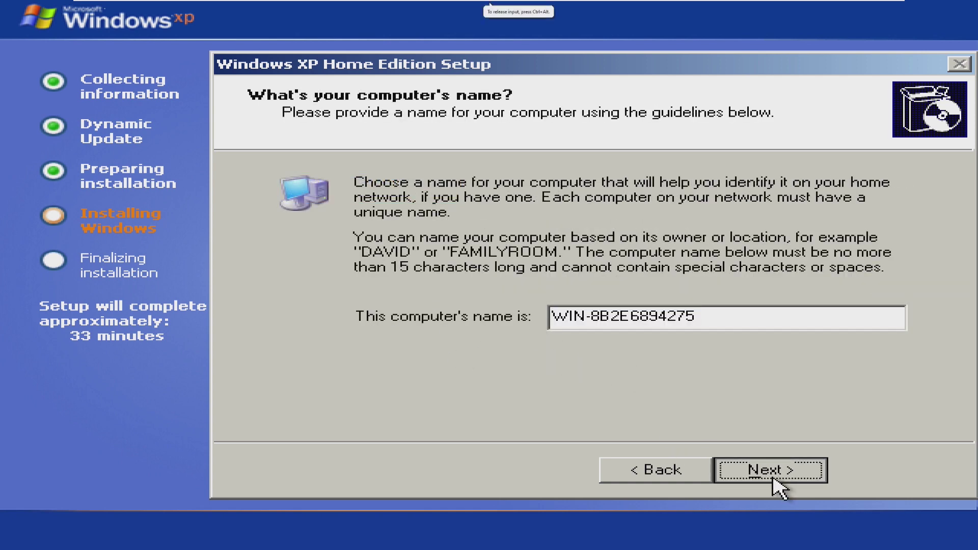
pyautogui.click(777, 469)
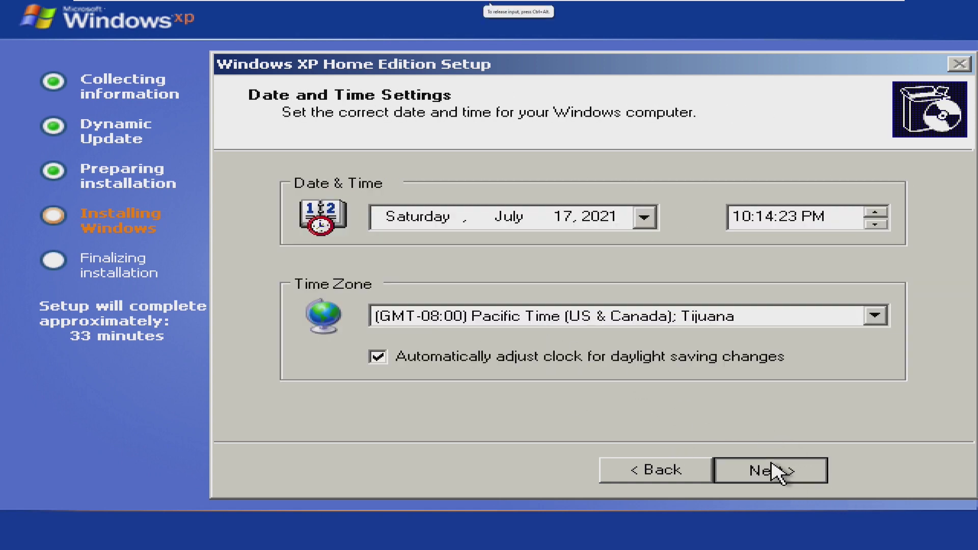
pyautogui.click(777, 472)
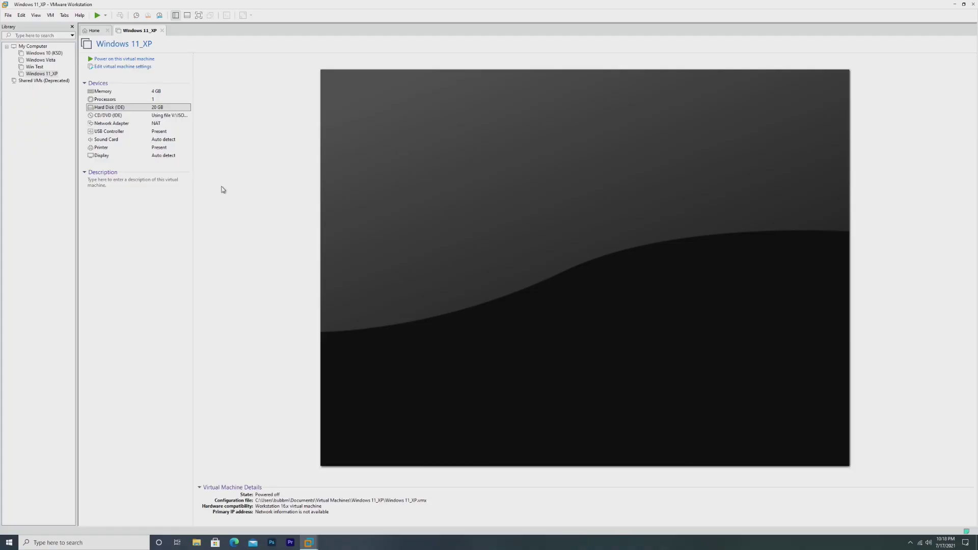
pyautogui.doubleClick(107, 107)
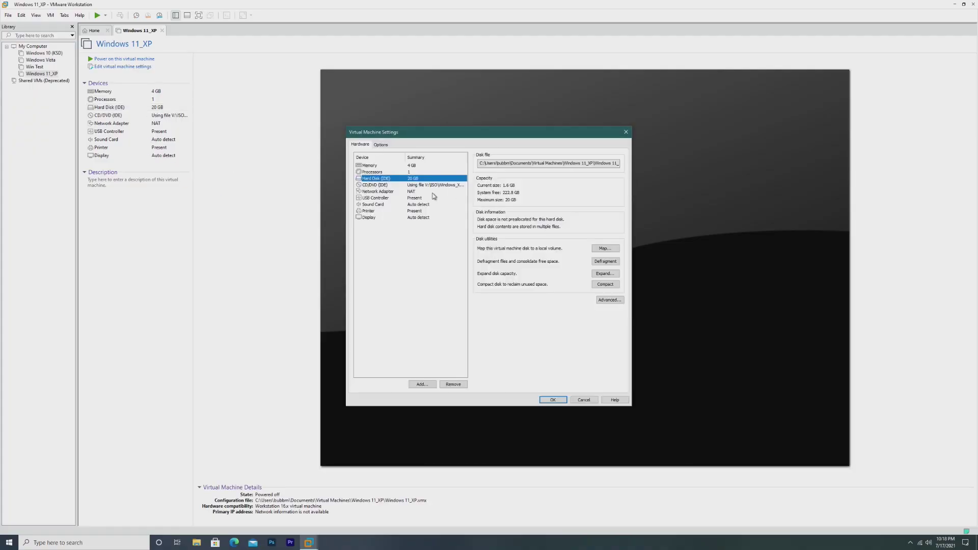
# - Expand the Windows 11_XP virtual hard disk to 80 GB and save the settings
pyautogui.click(606, 274)
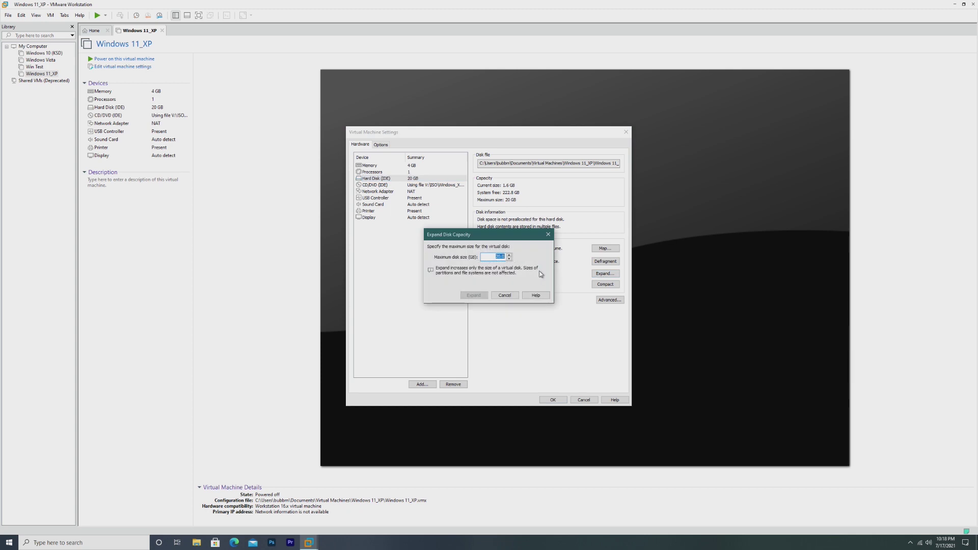
pyautogui.write('6')
pyautogui.write('80')
pyautogui.click(479, 297)
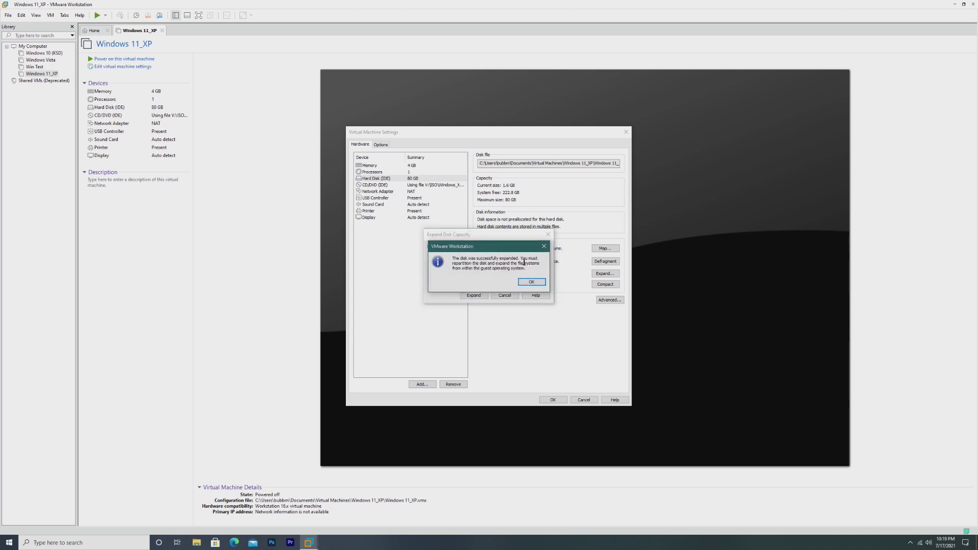
pyautogui.click(531, 282)
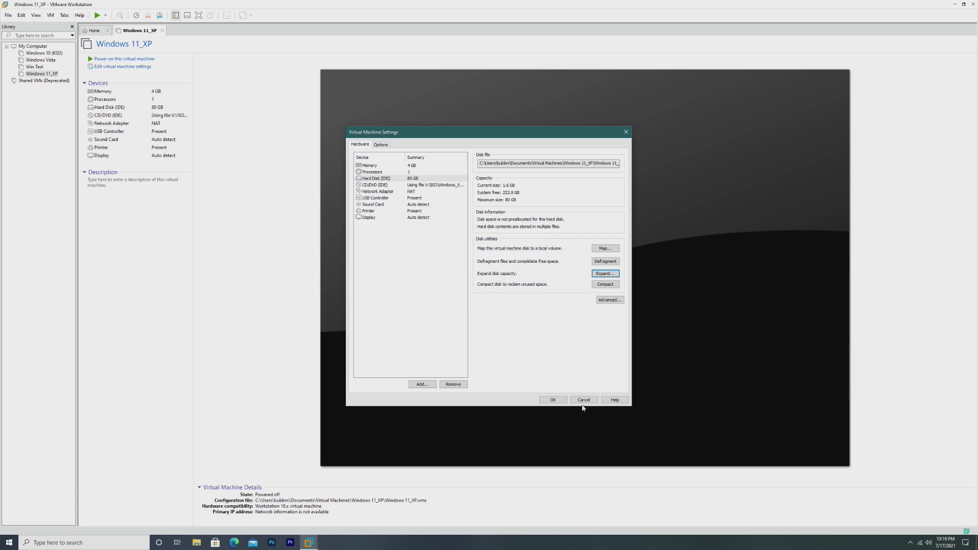
pyautogui.click(560, 401)
# - Load Windows11-Modified.iso into the CD/DVD drive and power on the virtual machine
pyautogui.doubleClick(168, 115)
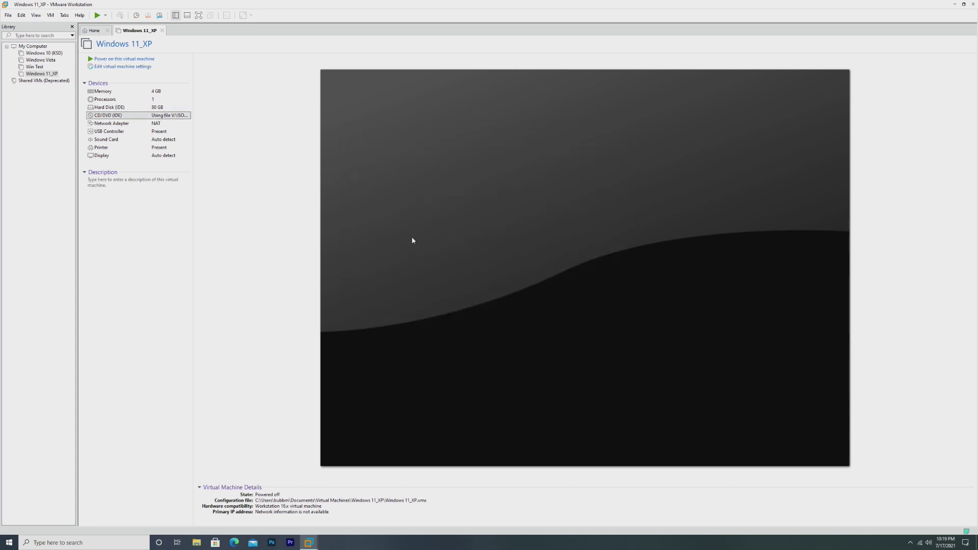
pyautogui.click(602, 221)
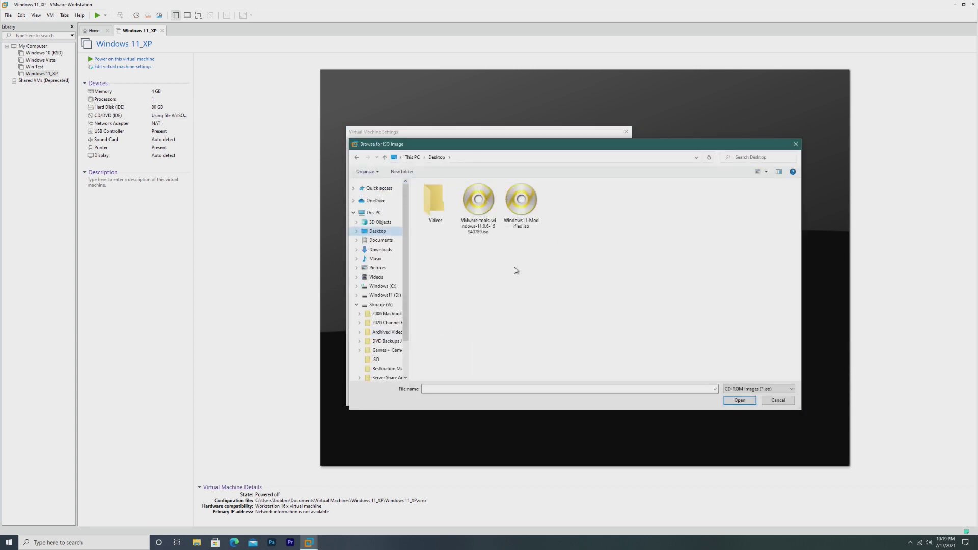
pyautogui.doubleClick(522, 202)
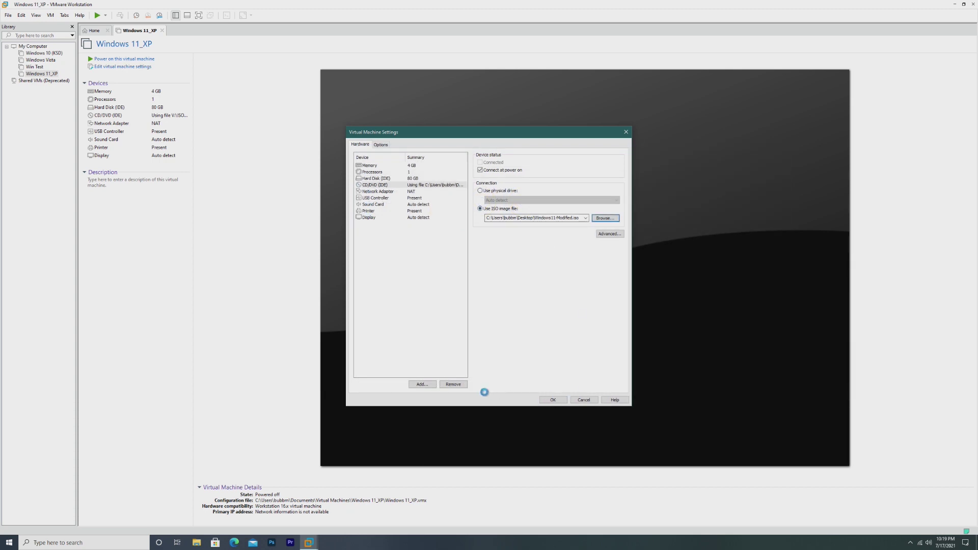
pyautogui.click(553, 400)
pyautogui.click(124, 59)
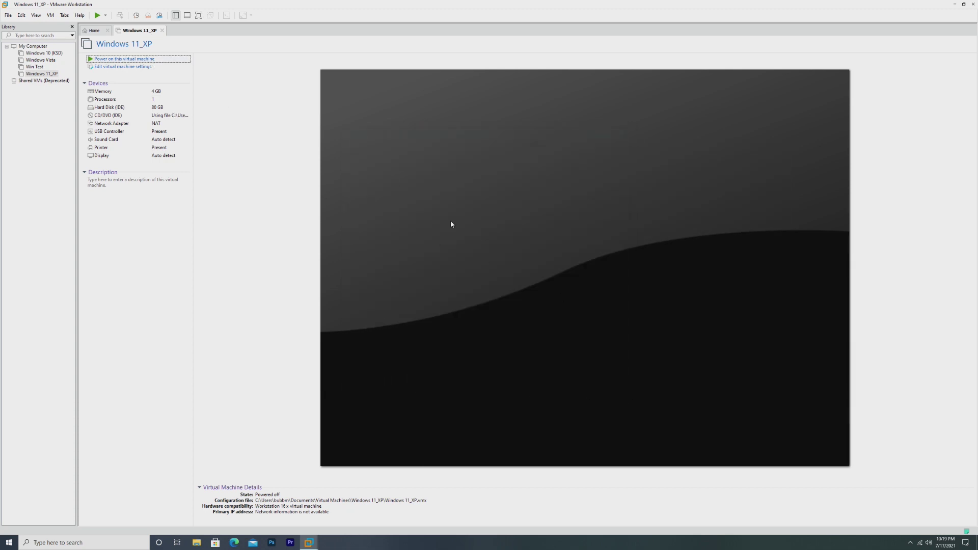
pyautogui.click(572, 316)
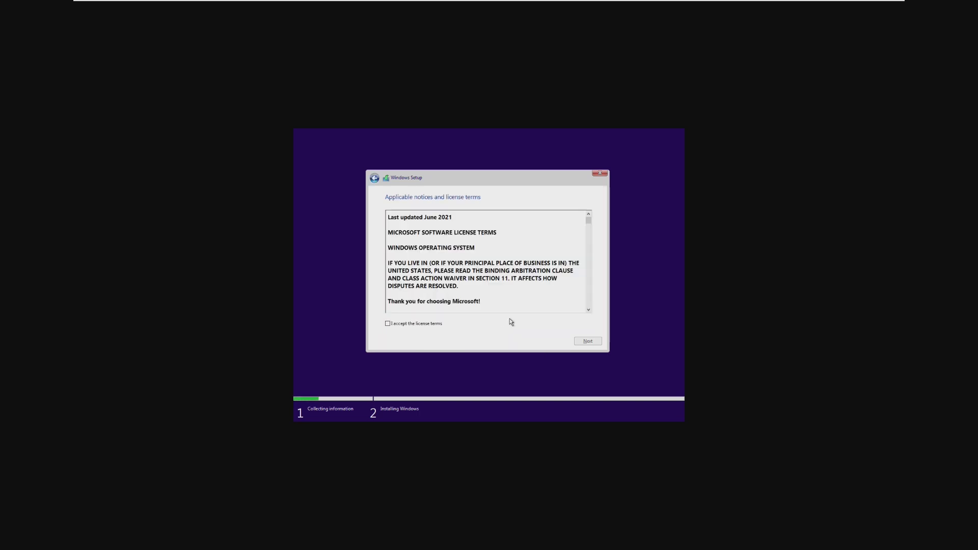
# - Tick 'I accept the license terms' in Windows Setup and continue
pyautogui.moveTo(442, 218); pyautogui.dragTo(405, 220)
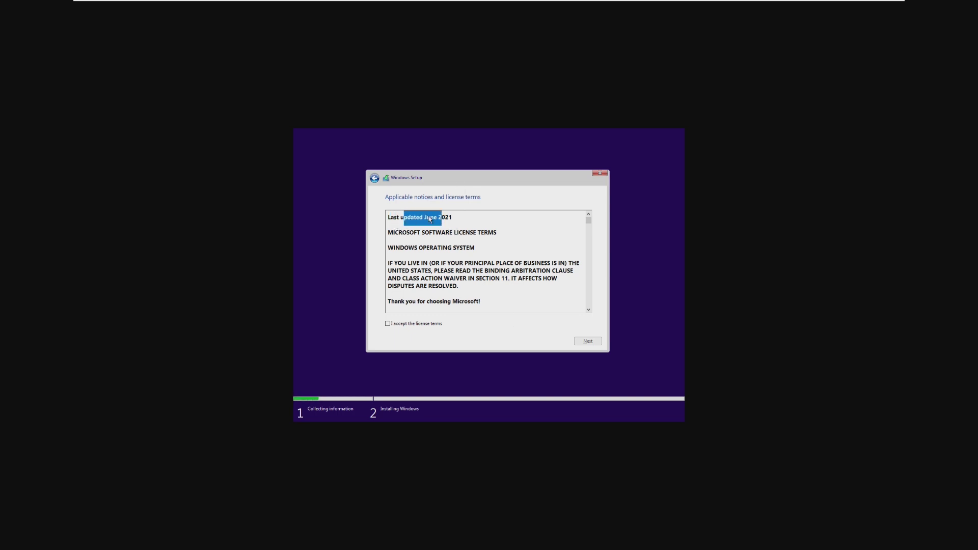
pyautogui.click(413, 324)
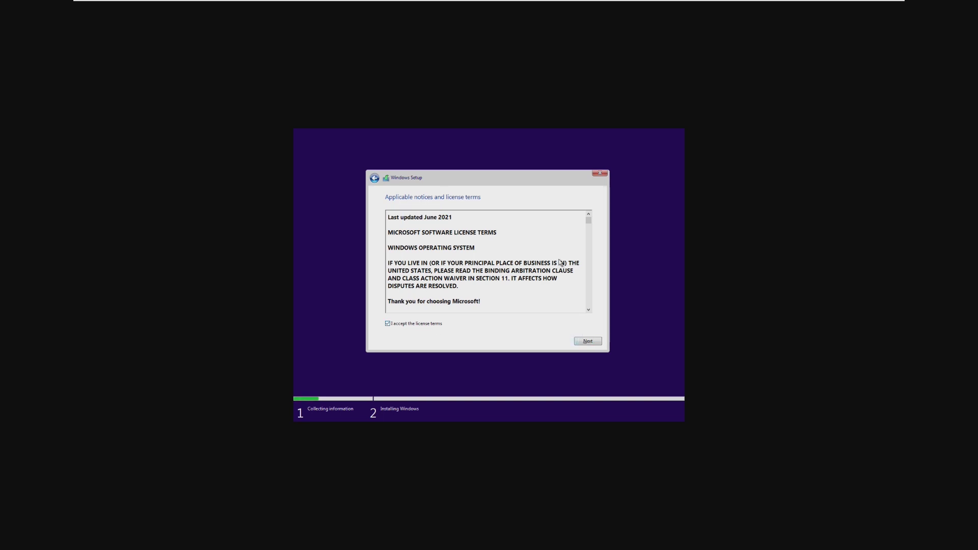
pyautogui.moveTo(588, 220); pyautogui.dragTo(586, 306)
pyautogui.click(592, 344)
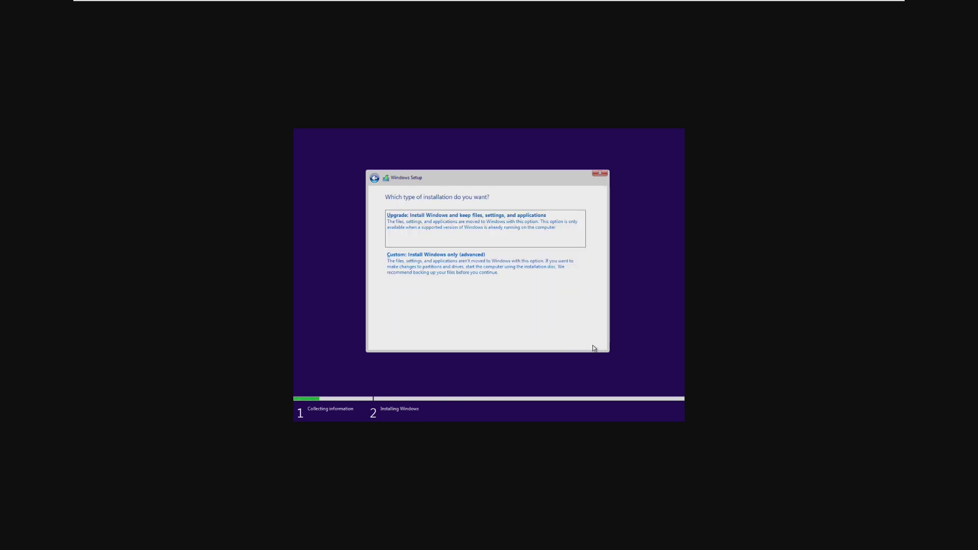
# - Choose Custom install, select Drive 0's 60 GB unallocated space, and start installing Windows 11
pyautogui.click(478, 268)
pyautogui.click(513, 245)
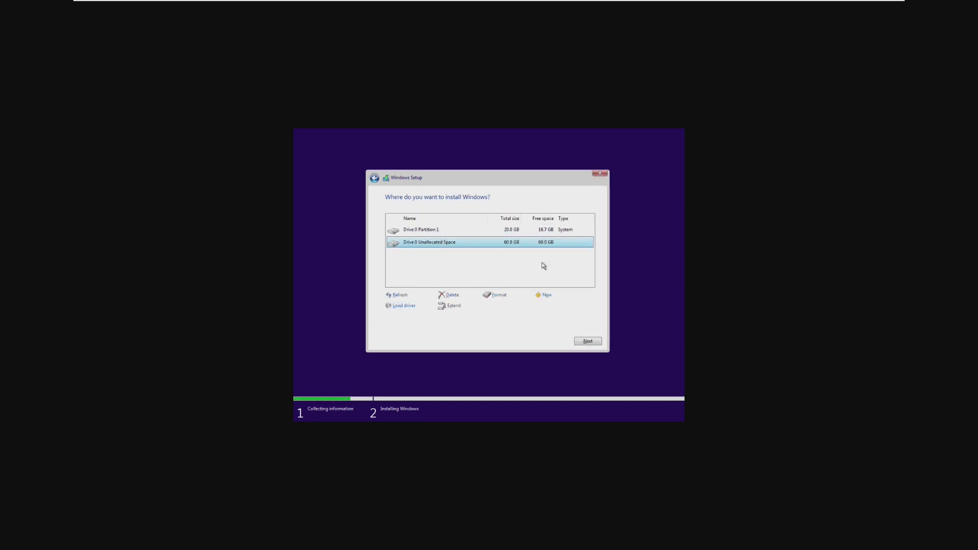
pyautogui.click(589, 341)
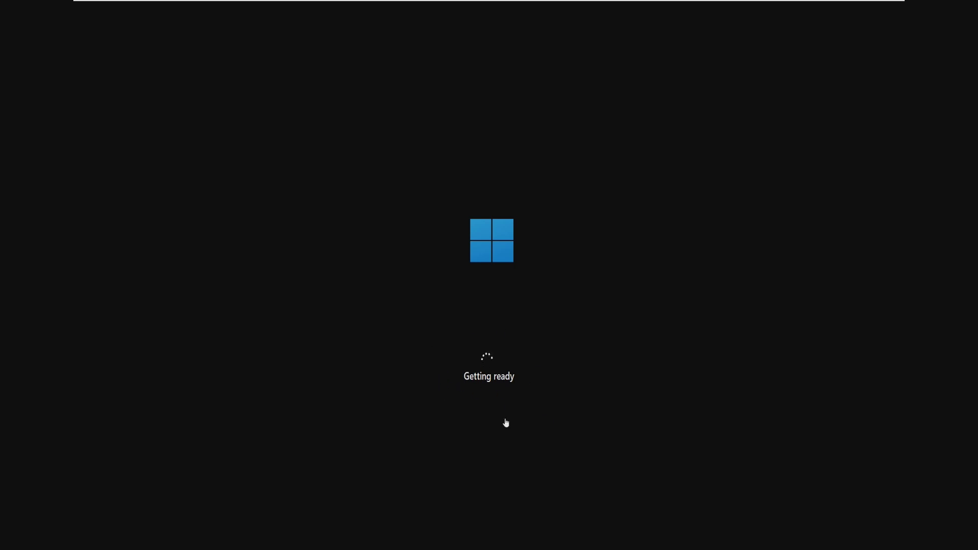
# - Scale the guest display to fill the screen, confirm the US keyboard layout, and dismiss the Start menu
pyautogui.moveTo(462, 3)
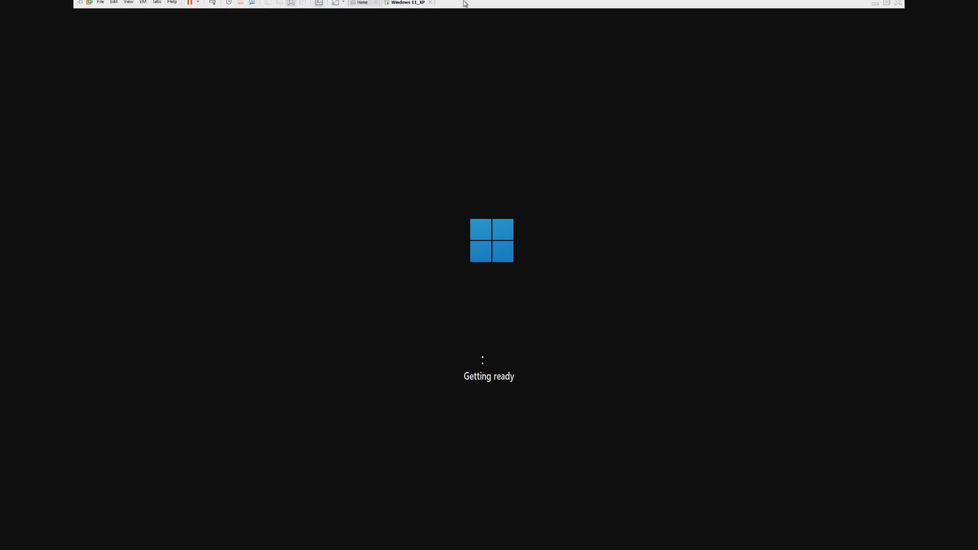
pyautogui.click(336, 5)
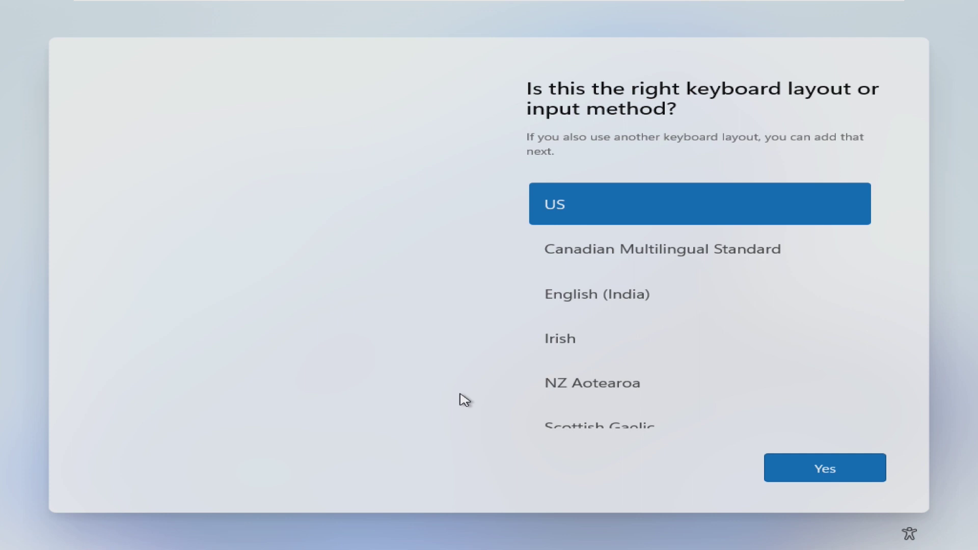
pyautogui.click(829, 474)
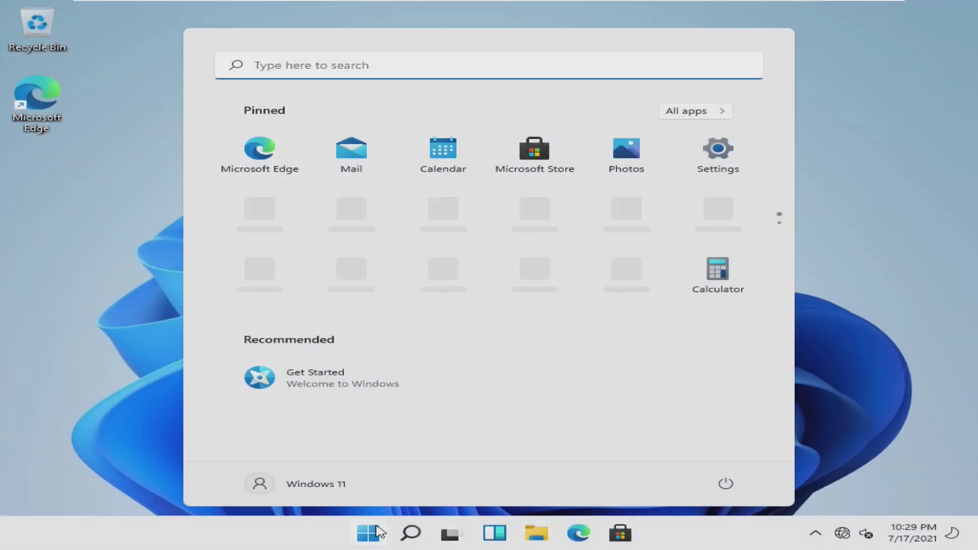
pyautogui.click(372, 532)
# - Choose Install VMware Tools from the VM menu and confirm connecting the installer disc
pyautogui.hotkey('ctrl', 'alt')
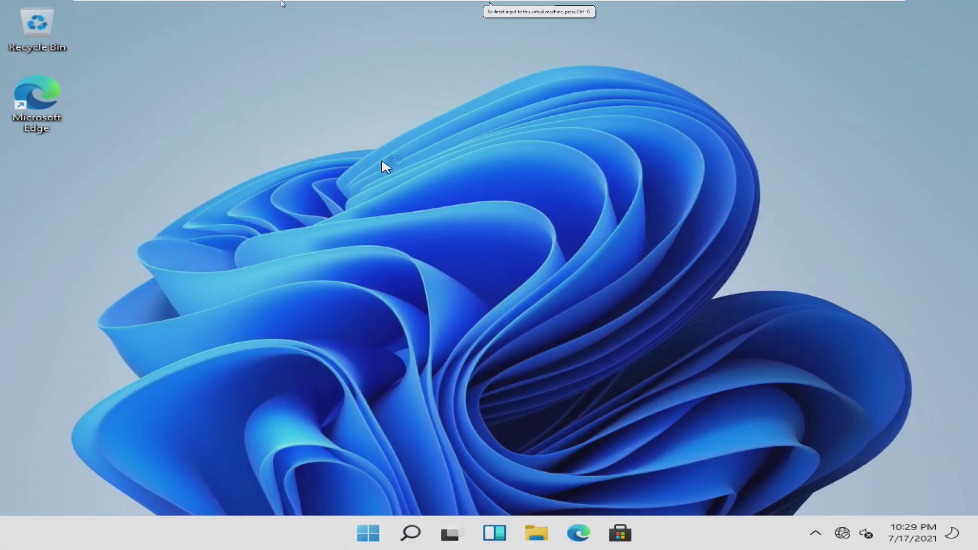
pyautogui.click(141, 10)
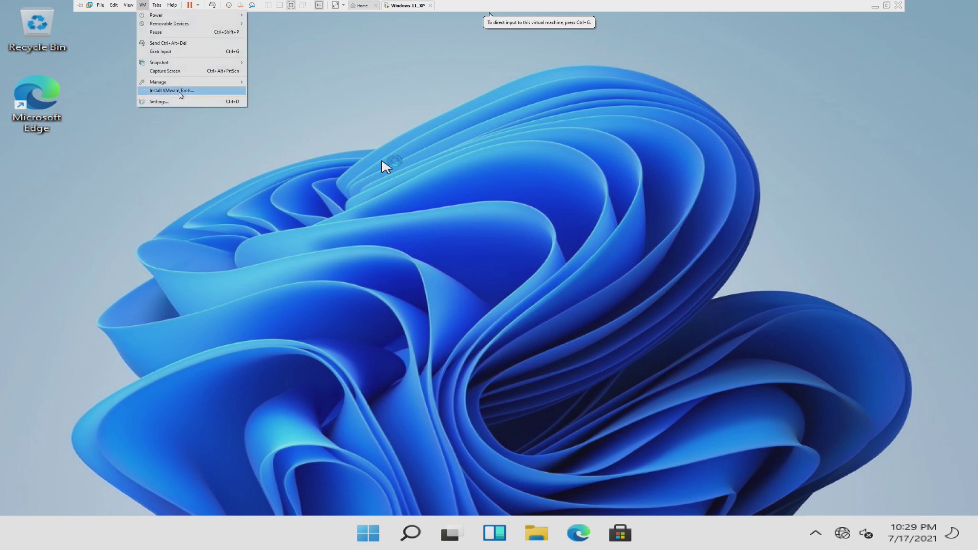
pyautogui.click(173, 91)
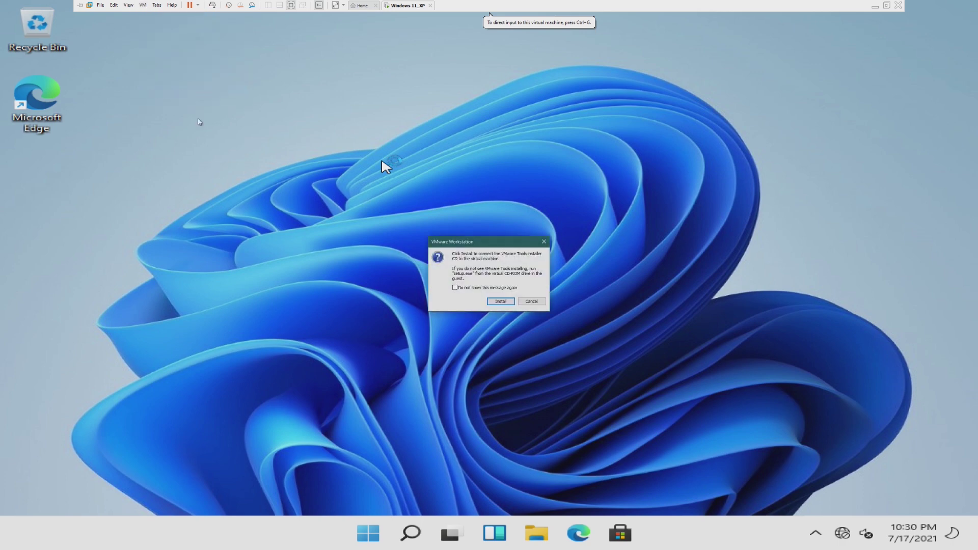
pyautogui.click(501, 301)
pyautogui.click(495, 301)
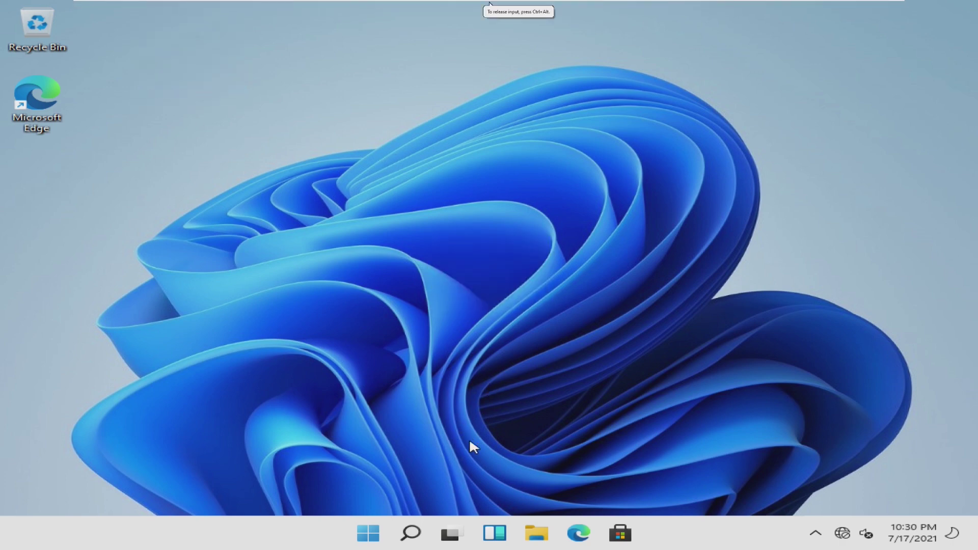
# - Run DVD Drive (E:) VMware Tools from This PC, allow the UAC prompt, and close This PC
pyautogui.click(531, 532)
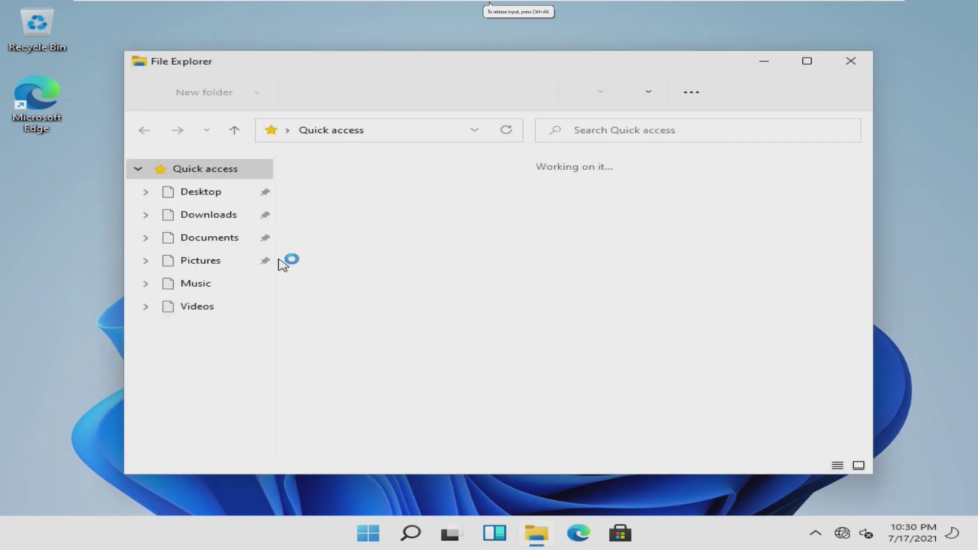
pyautogui.click(196, 334)
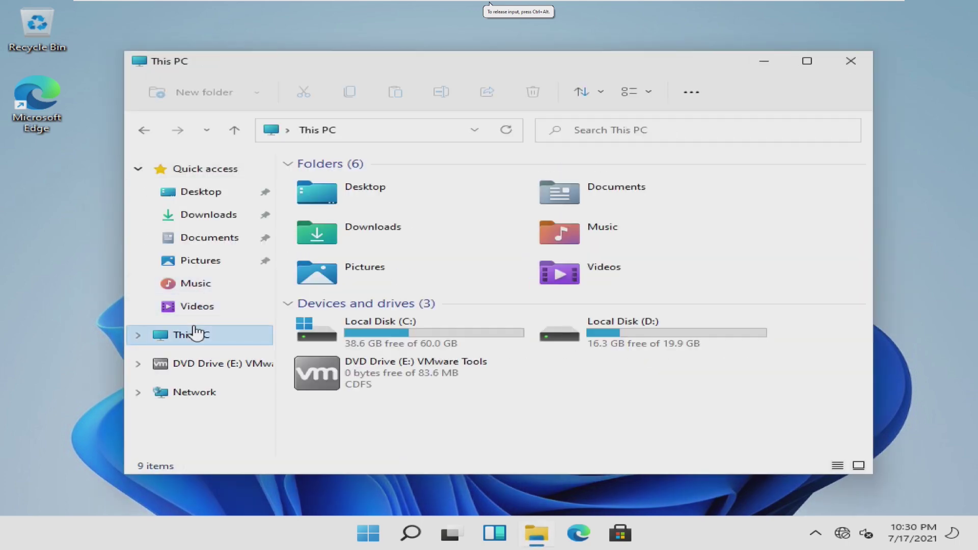
pyautogui.doubleClick(396, 382)
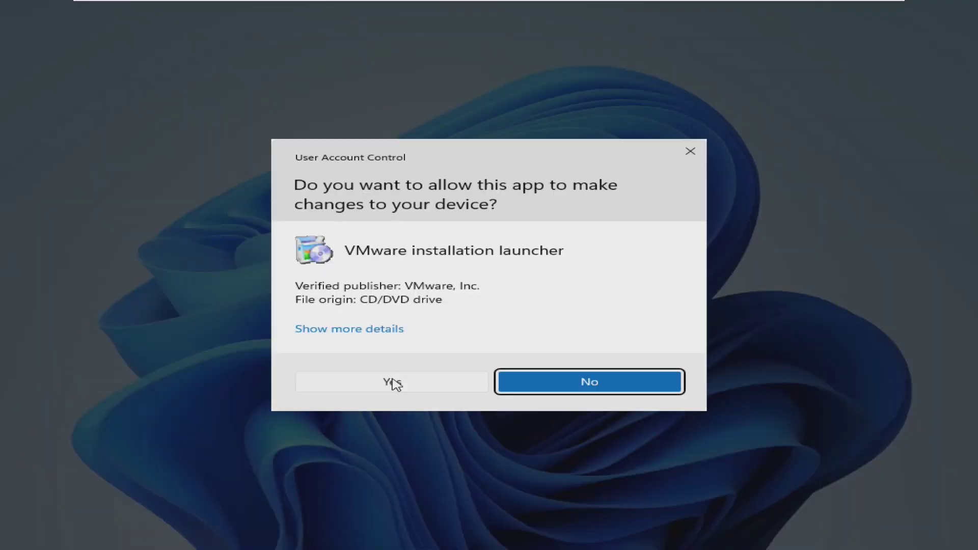
pyautogui.click(396, 384)
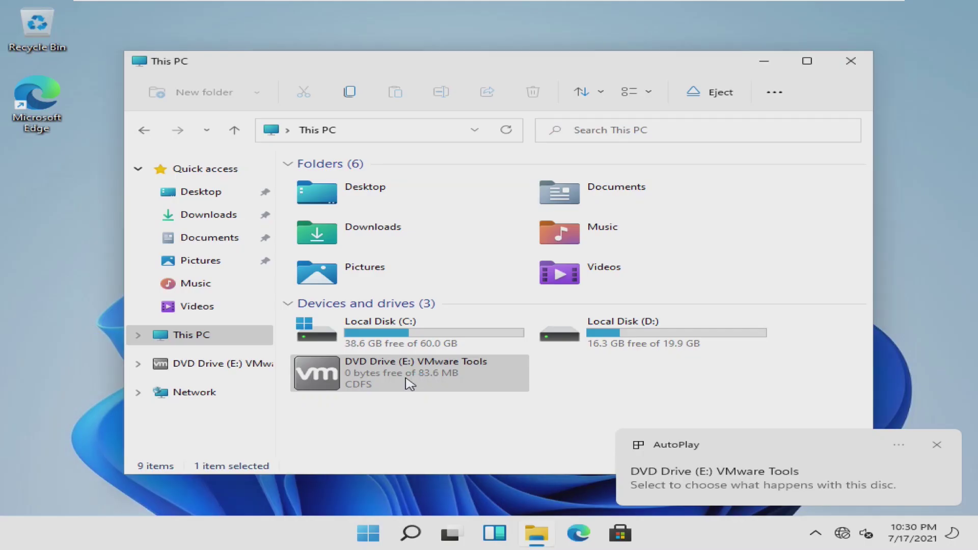
pyautogui.click(851, 61)
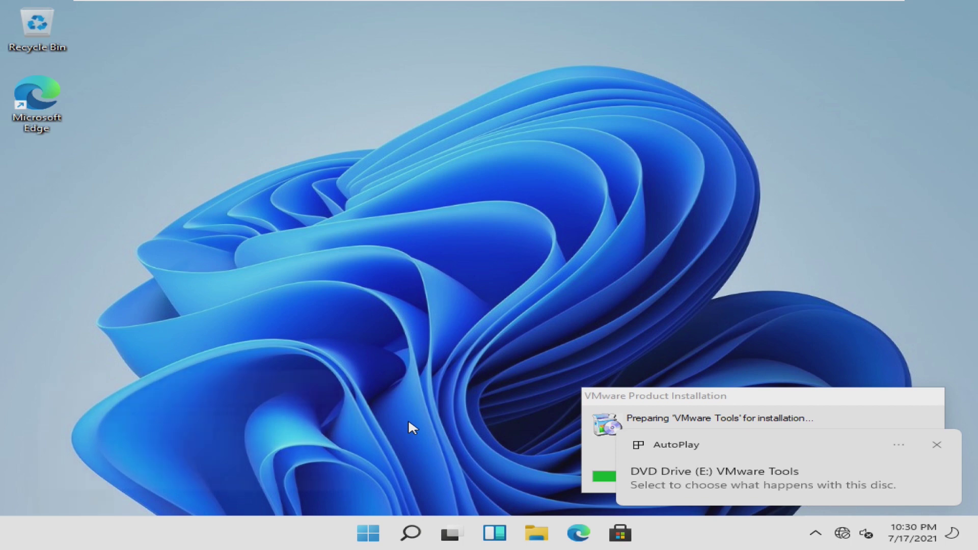
pyautogui.press('super+r')
# - Run winver to confirm Windows 11 Version 21H2, then close it
pyautogui.write('winver')
pyautogui.press('Return')
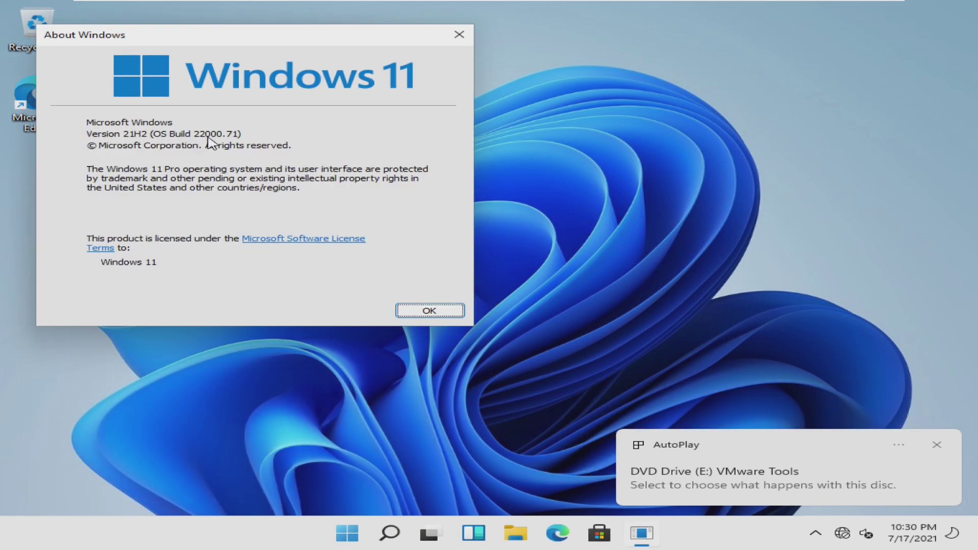
pyautogui.click(431, 311)
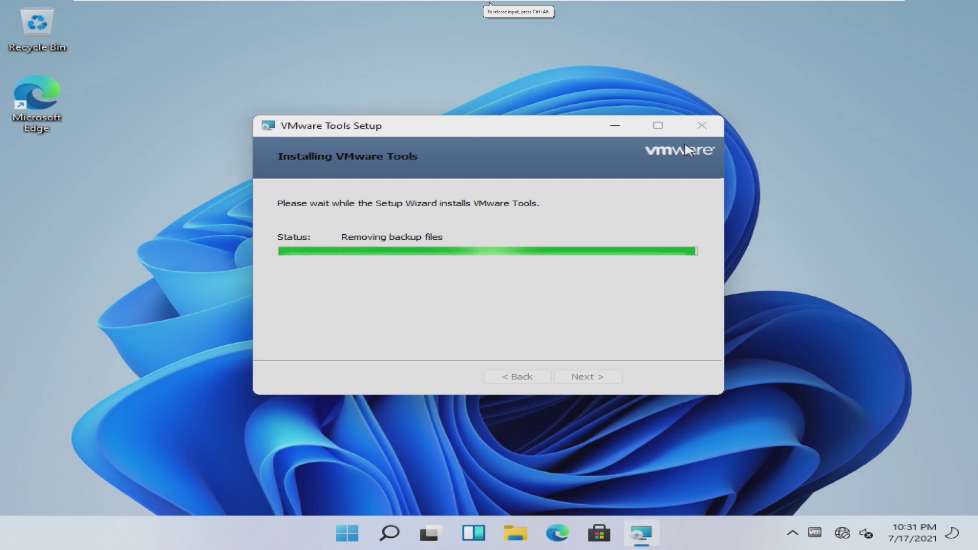
# - Finish VMware Tools Setup and answer No to the restart prompt
pyautogui.rightClick(708, 468)
pyautogui.moveTo(226, 3)
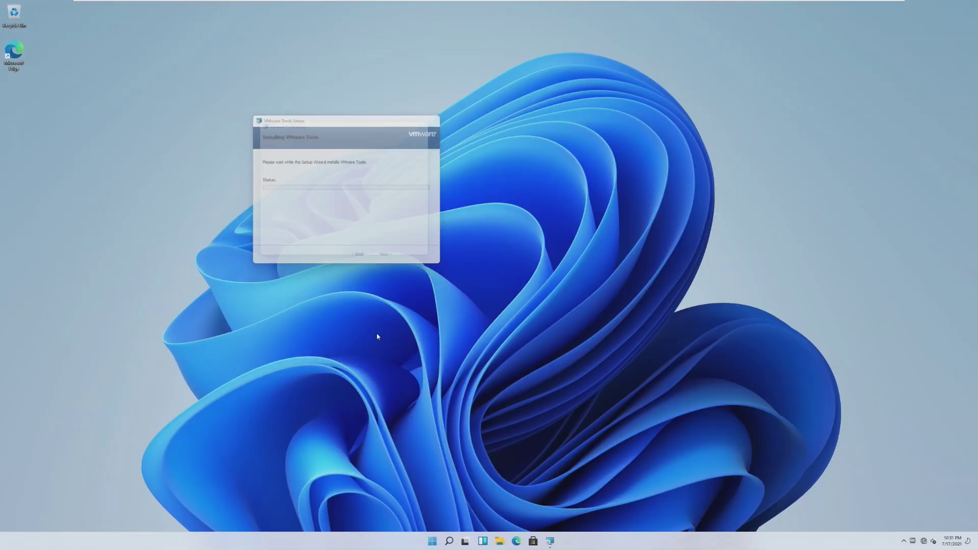
pyautogui.rightClick(375, 335)
pyautogui.click(348, 339)
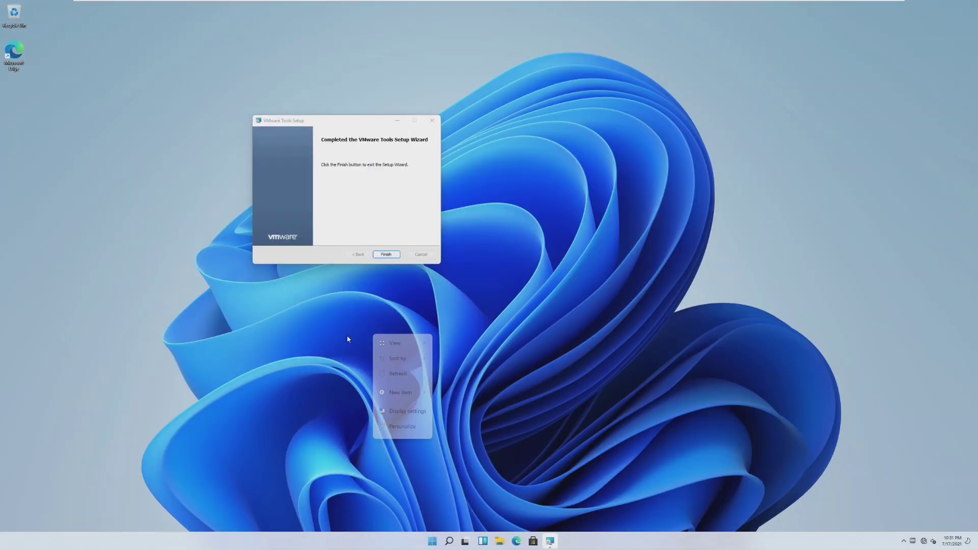
pyautogui.click(400, 252)
pyautogui.click(388, 259)
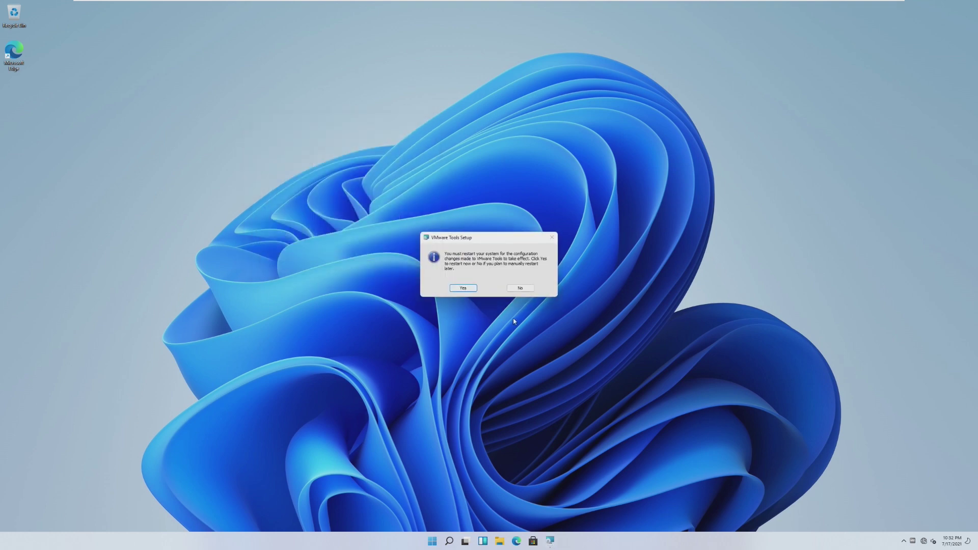
pyautogui.click(520, 289)
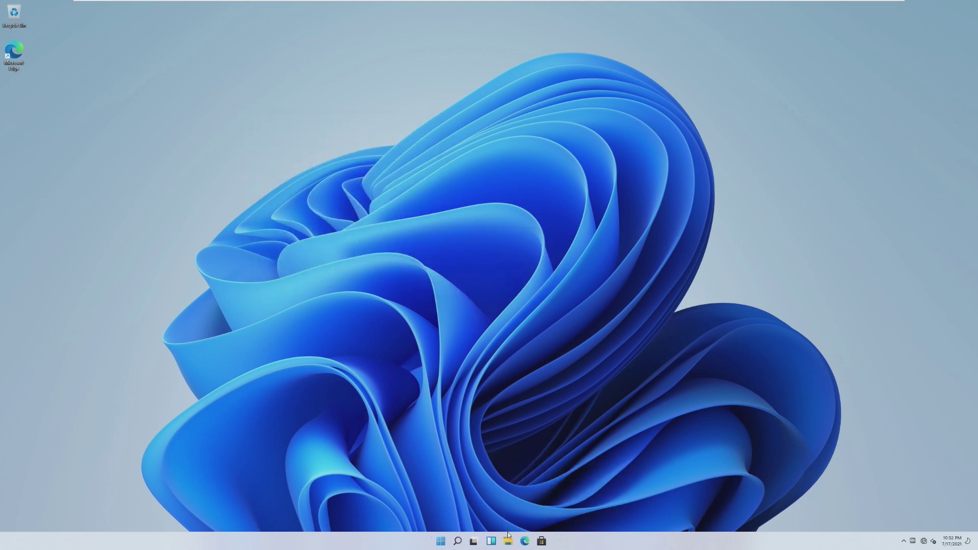
# - Browse to the WINDOWS folder on Local Disk (D:) in File Explorer
pyautogui.press('super+e')
pyautogui.click(312, 300)
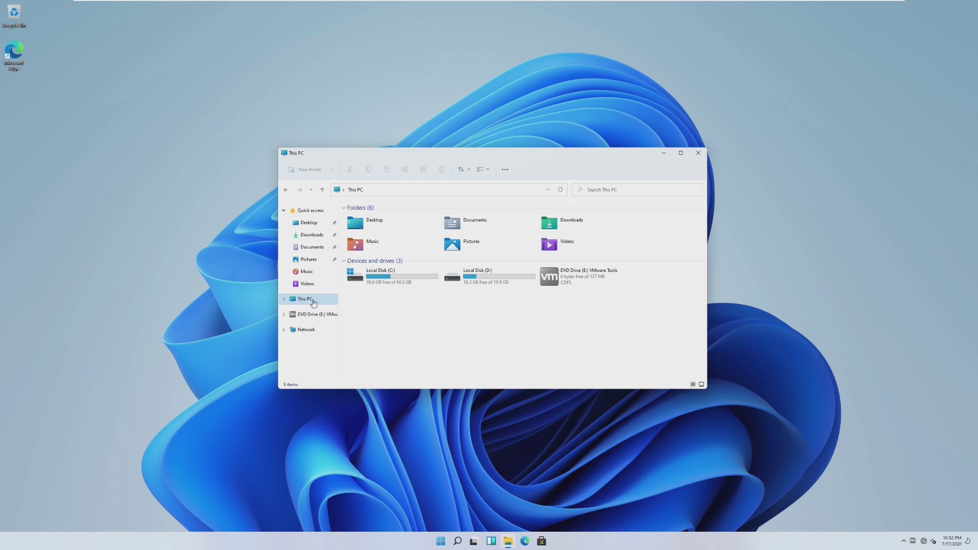
pyautogui.doubleClick(479, 281)
pyautogui.doubleClick(428, 240)
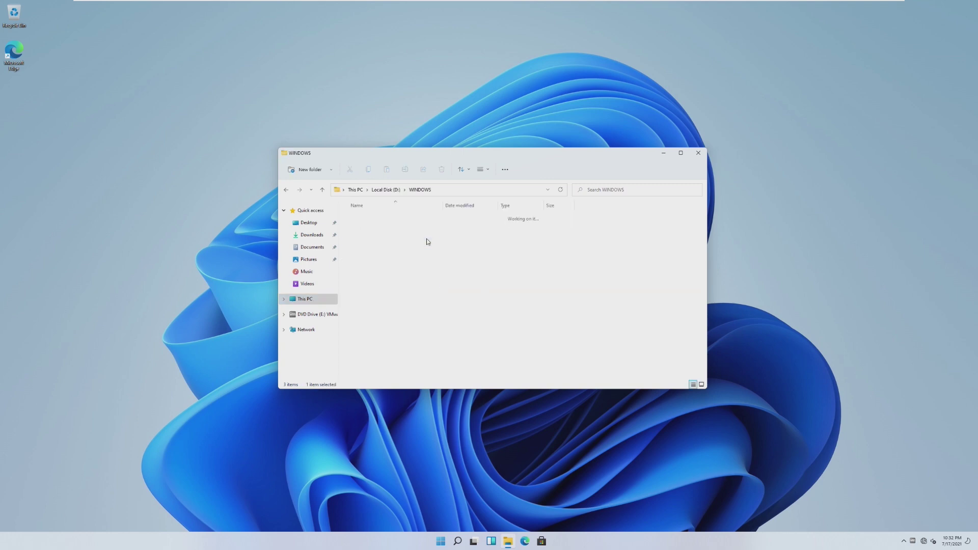
pyautogui.click(383, 190)
pyautogui.doubleClick(383, 239)
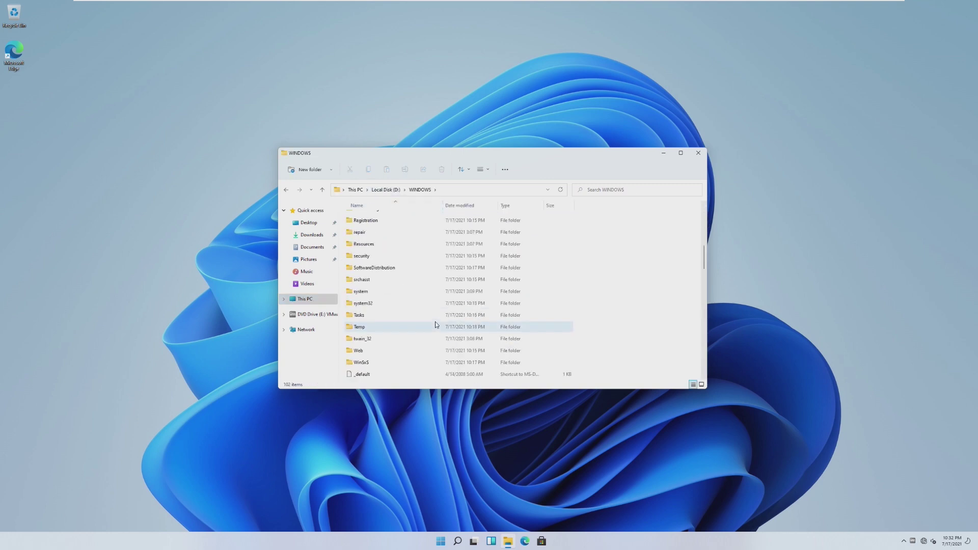
pyautogui.scroll(-10, 436, 325)
pyautogui.scroll(-6, 436, 325)
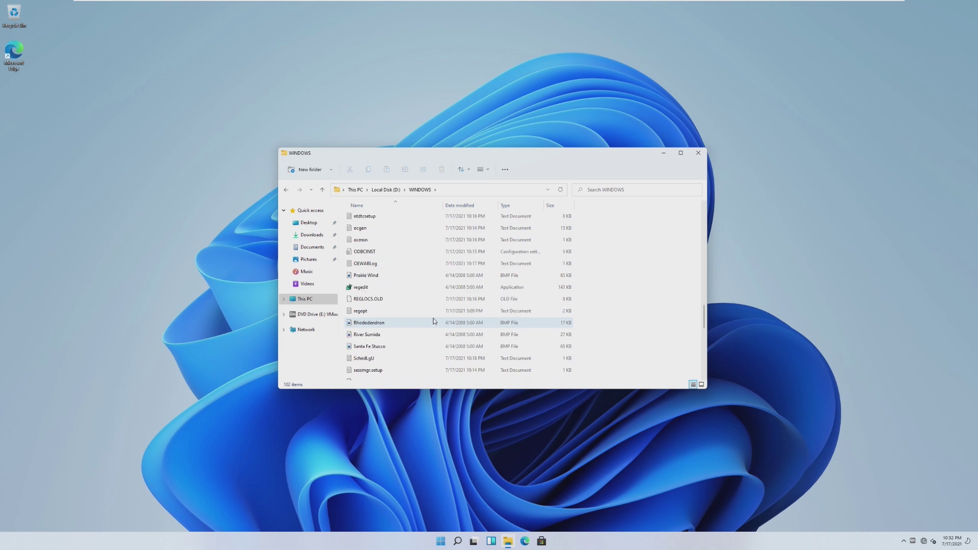
pyautogui.scroll(2, 421, 293)
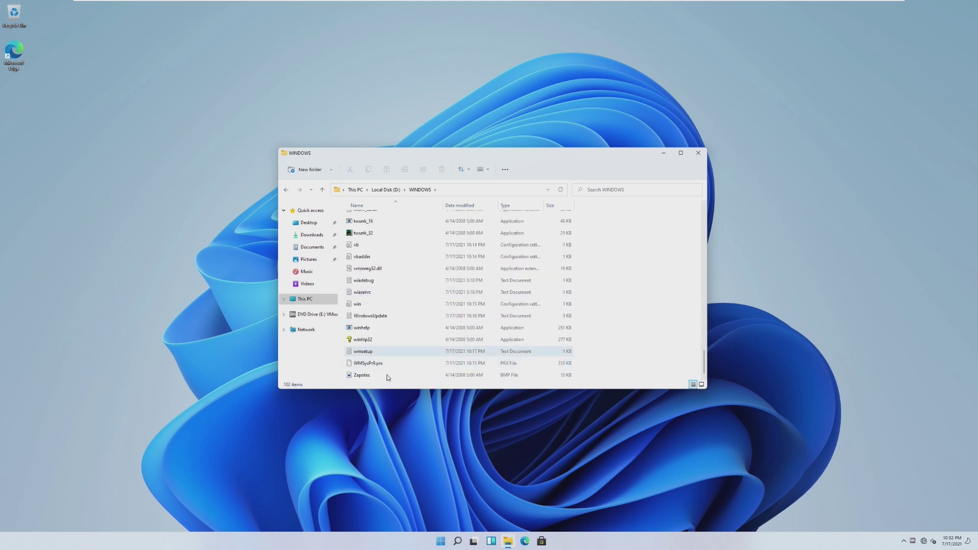
pyautogui.scroll(1, 382, 316)
# - Launch NOTEPAD from D:\WINDOWS, exit it, close Explorer, and show the Start power options
pyautogui.click(375, 299)
pyautogui.doubleClick(375, 300)
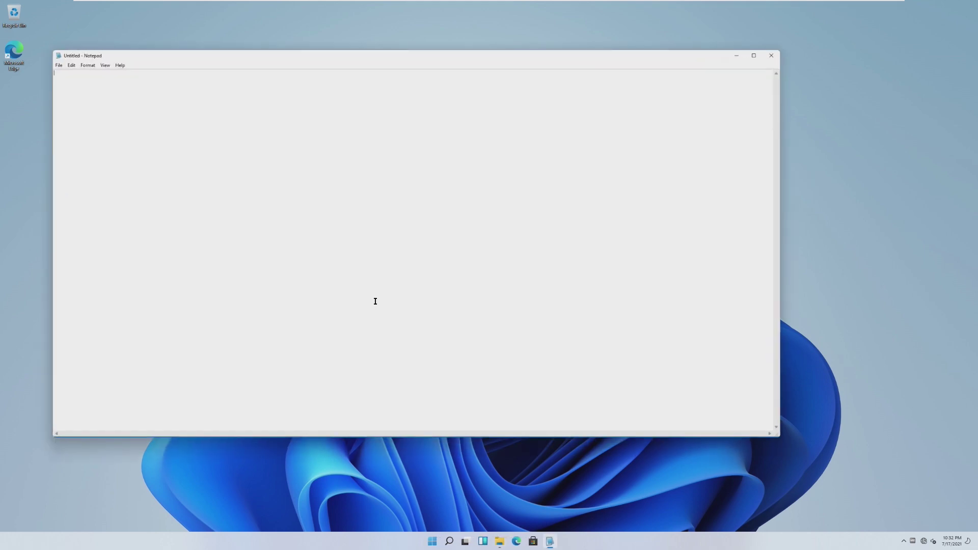
pyautogui.click(58, 66)
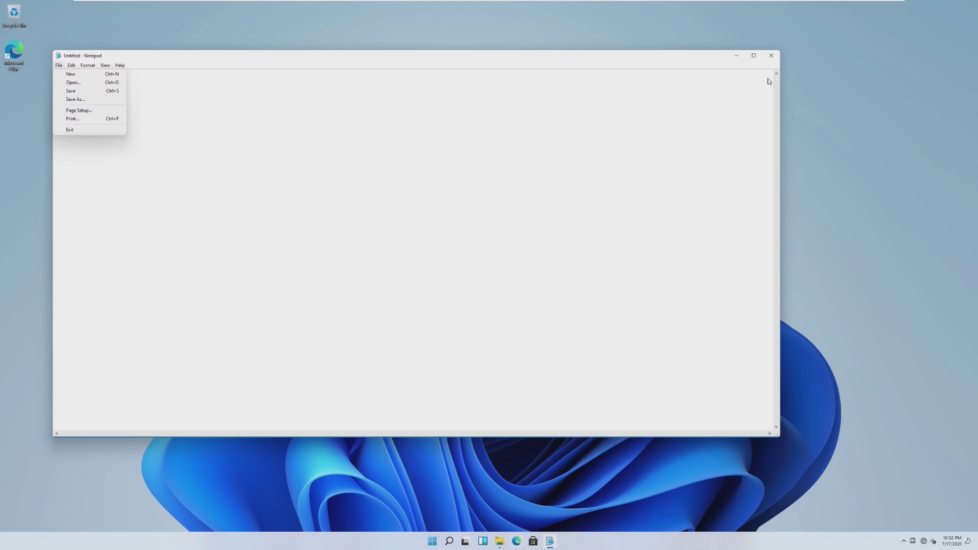
pyautogui.click(772, 55)
pyautogui.hotkey('alt', 'F4')
pyautogui.press('super')
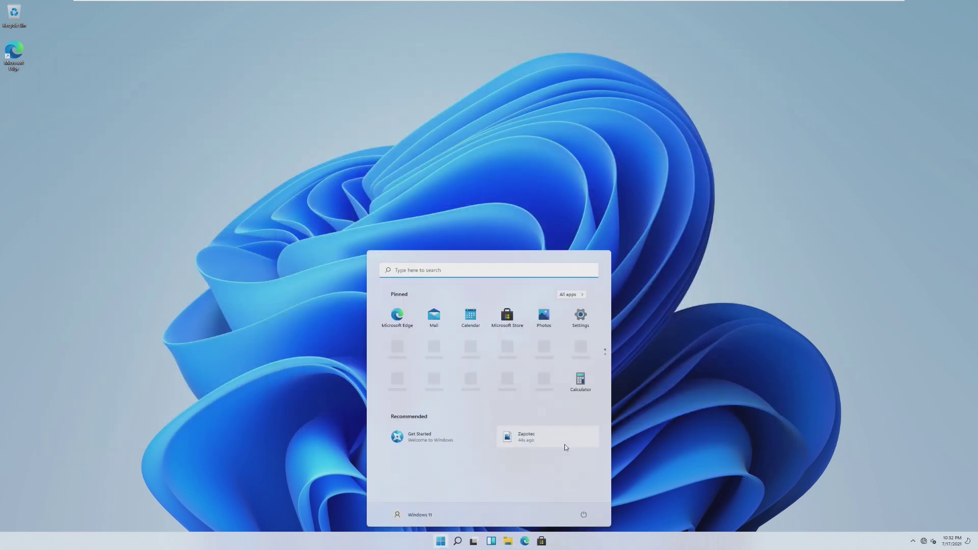
pyautogui.click(583, 515)
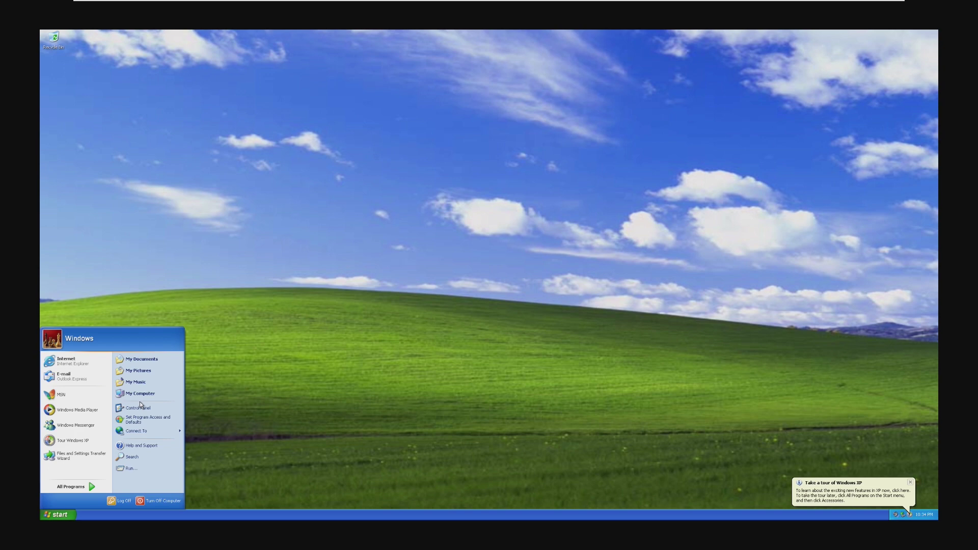
# - On the Windows XP desktop, open My Computer to show the drives
pyautogui.click(145, 394)
# - Open the Windows folder on Local Disk (E:) and enlarge the window to show all files
pyautogui.doubleClick(295, 189)
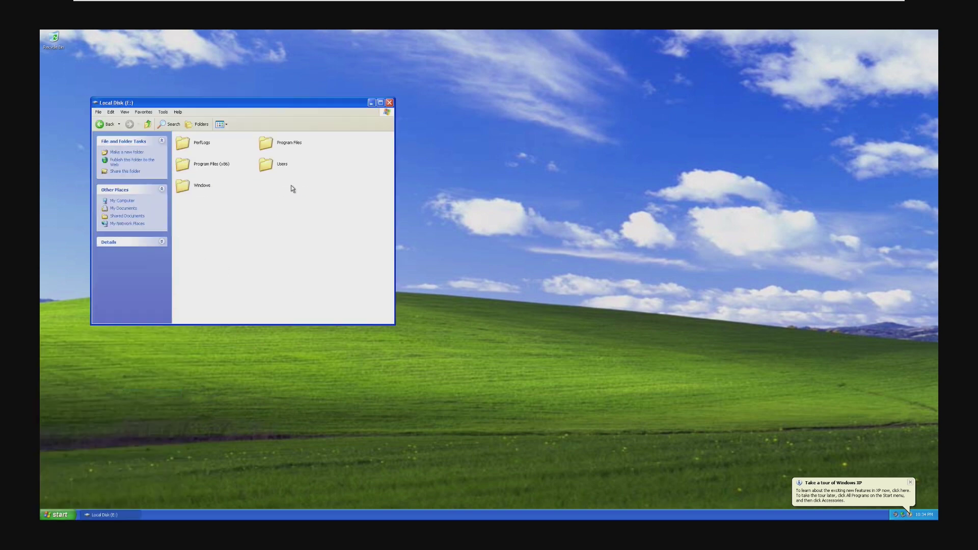
pyautogui.doubleClick(193, 184)
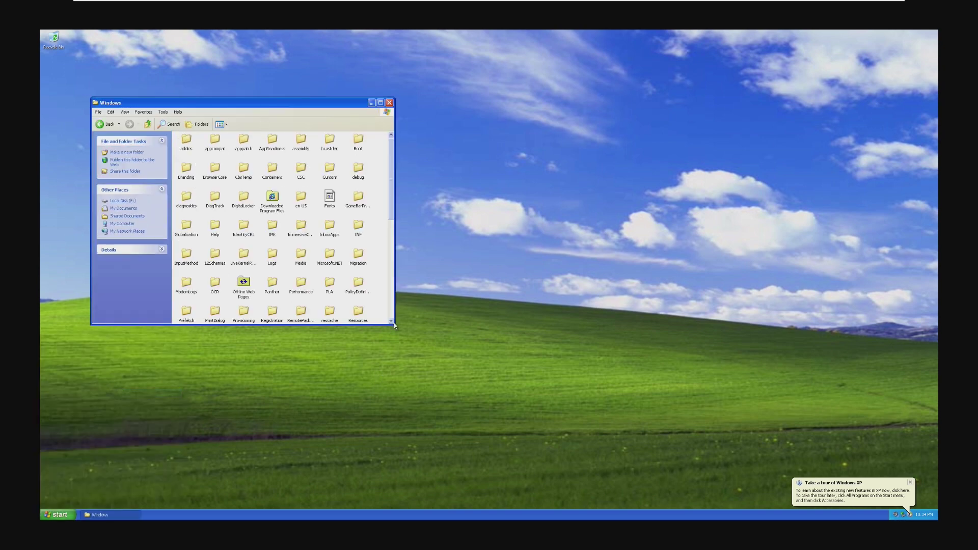
pyautogui.moveTo(394, 324); pyautogui.dragTo(853, 404)
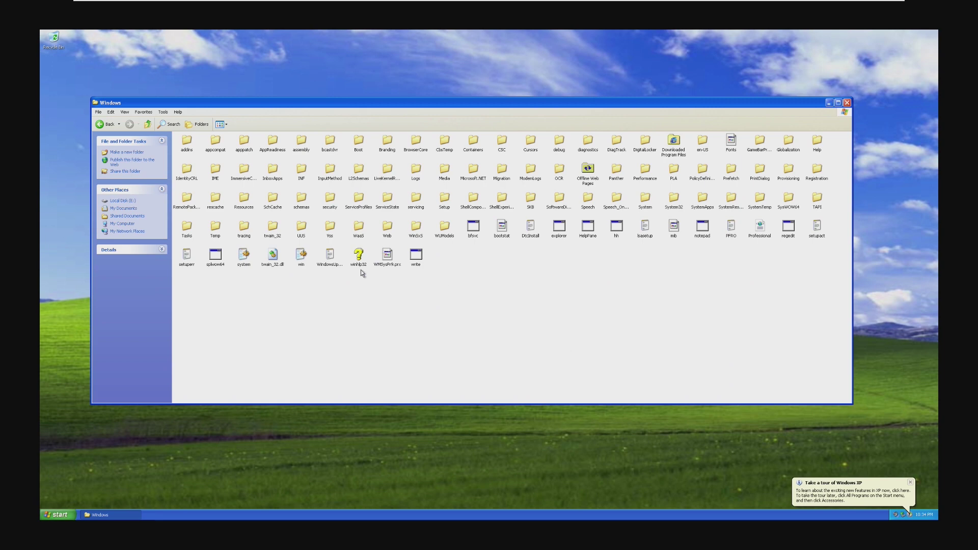
# - Try running write, explorer, HelpPane, hh and notepad, each failing as an invalid Win32 application
pyautogui.doubleClick(417, 254)
pyautogui.click(504, 296)
pyautogui.doubleClick(557, 229)
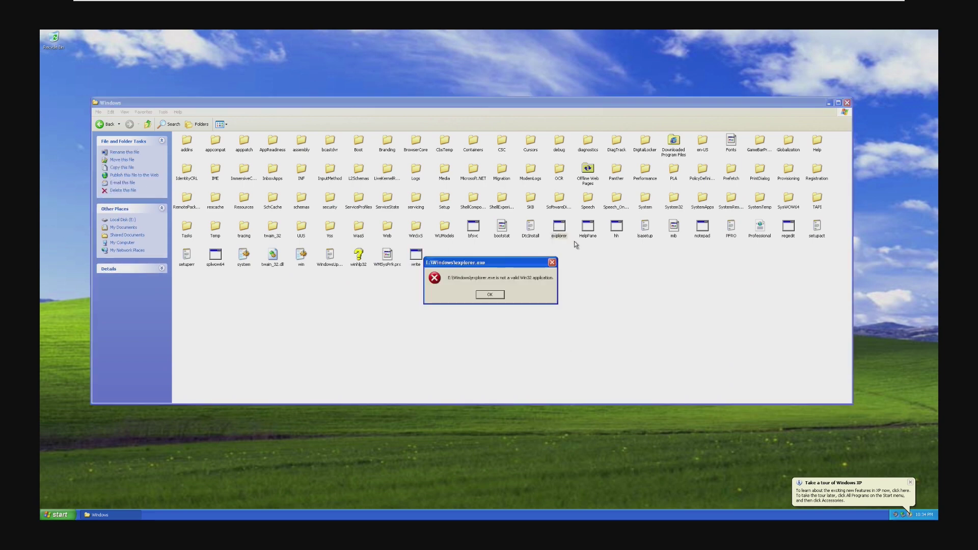
pyautogui.click(489, 296)
pyautogui.doubleClick(587, 229)
pyautogui.click(499, 294)
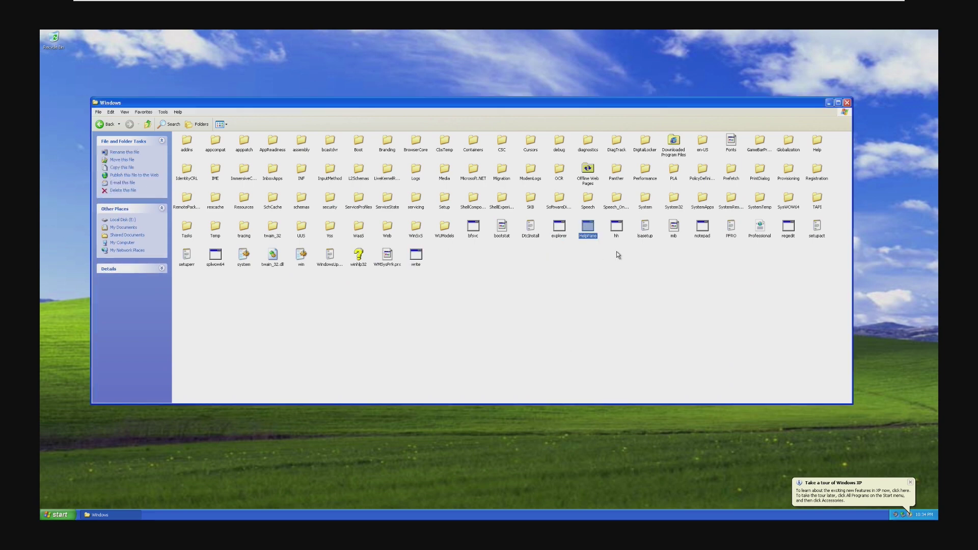
pyautogui.doubleClick(615, 229)
pyautogui.click(490, 295)
pyautogui.doubleClick(702, 228)
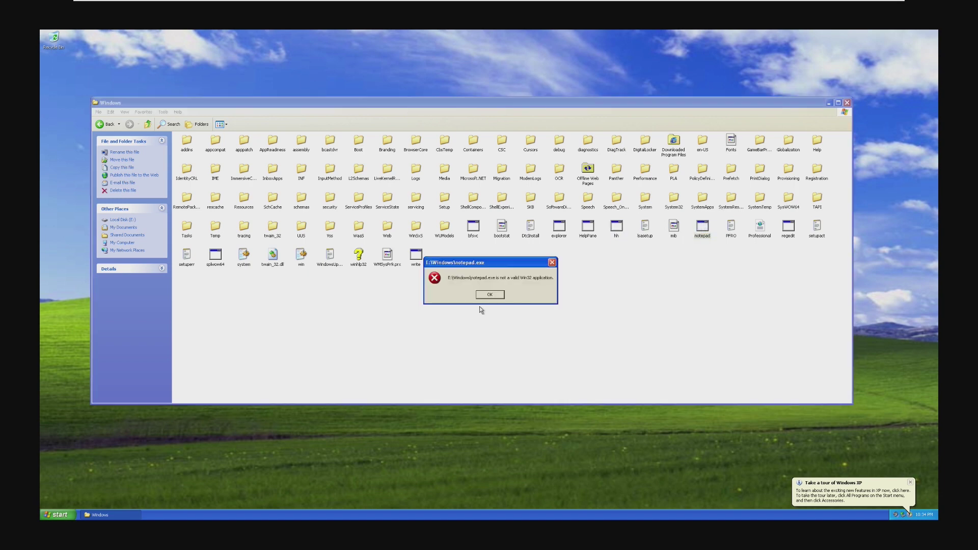